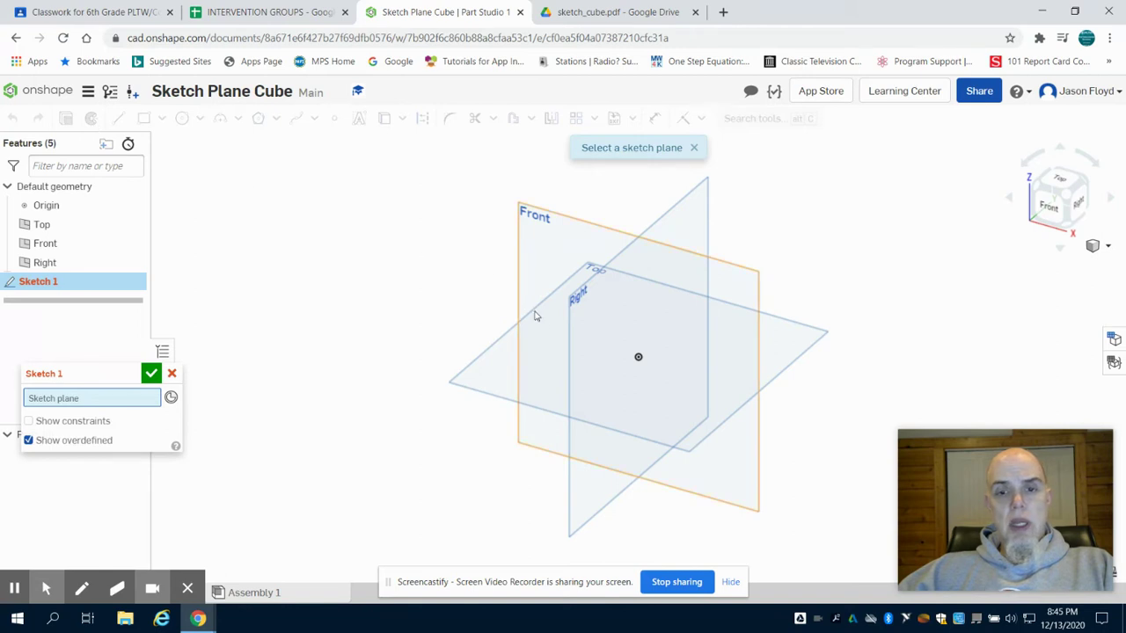
Step: Sketch a 2 in by 2 in square on the Top plane with one corner at the origin
click(512, 356)
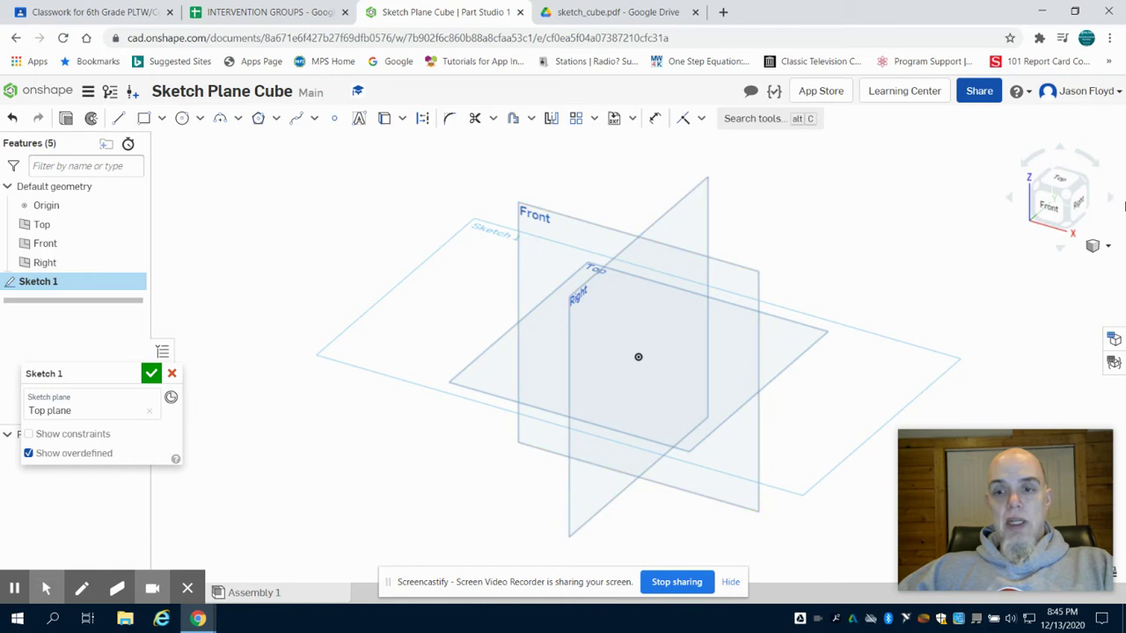
click(1062, 182)
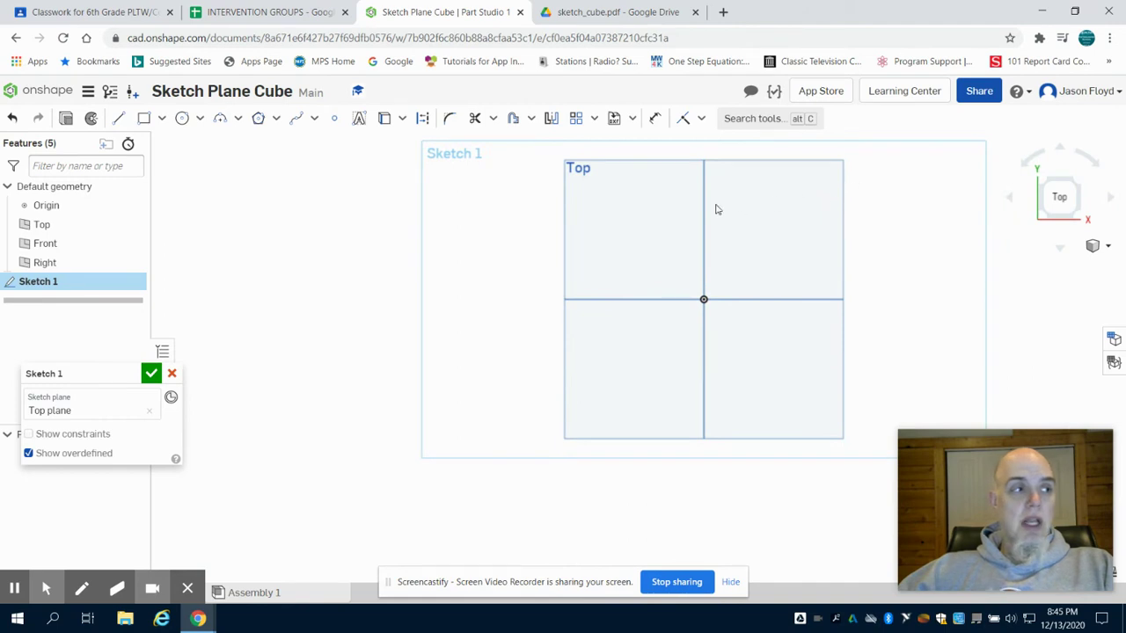
click(145, 121)
click(704, 299)
click(771, 207)
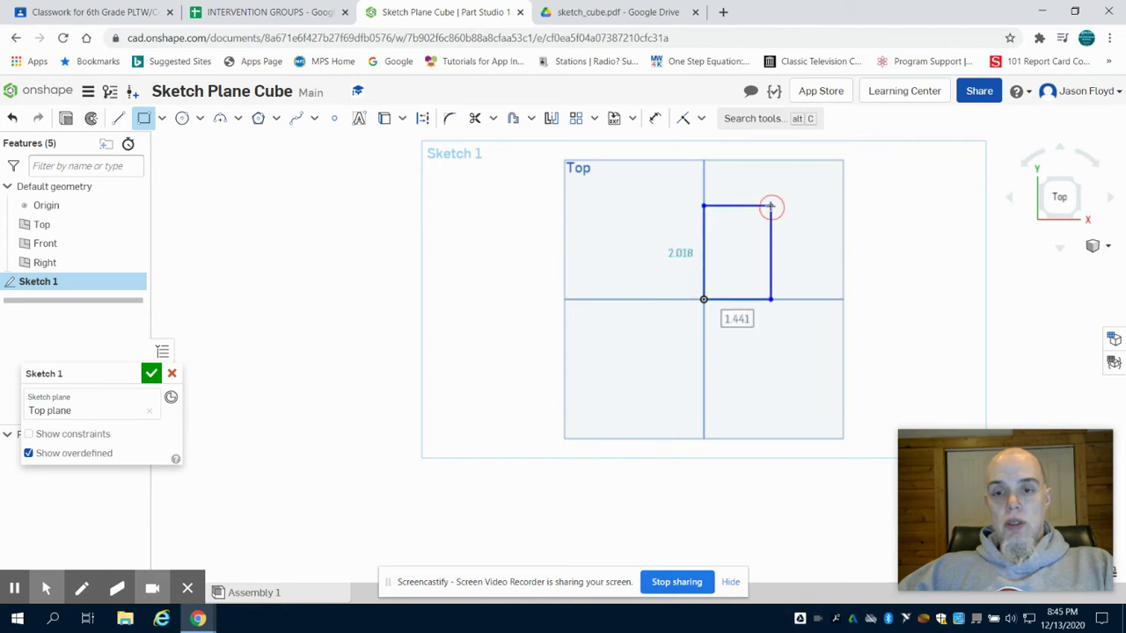
text(2)
key(Tab)
text(2)
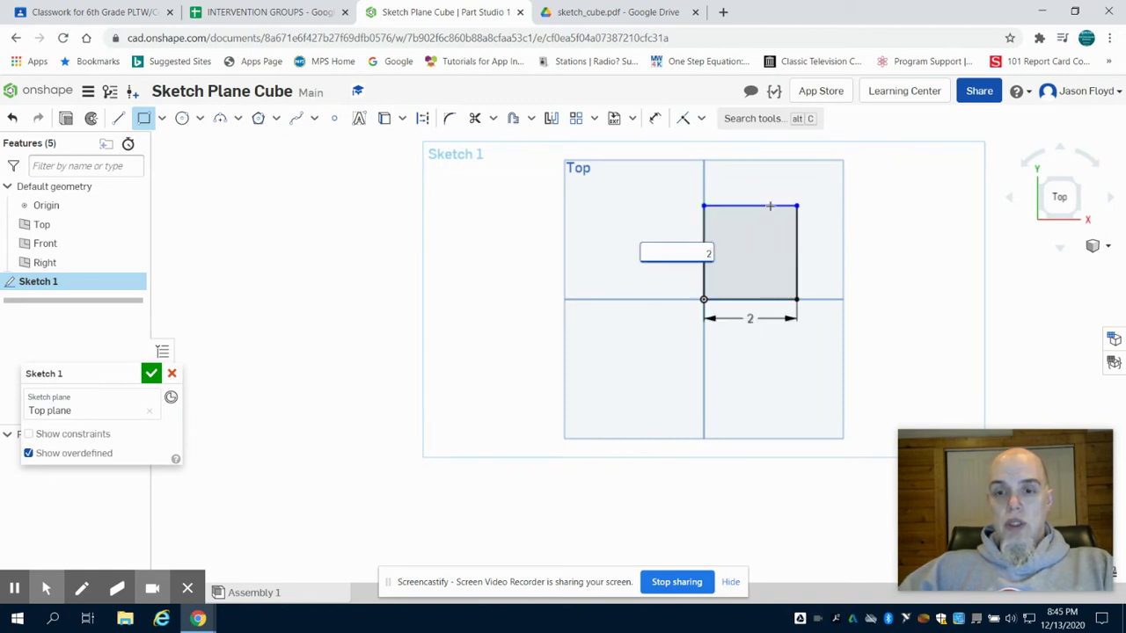
key(Return)
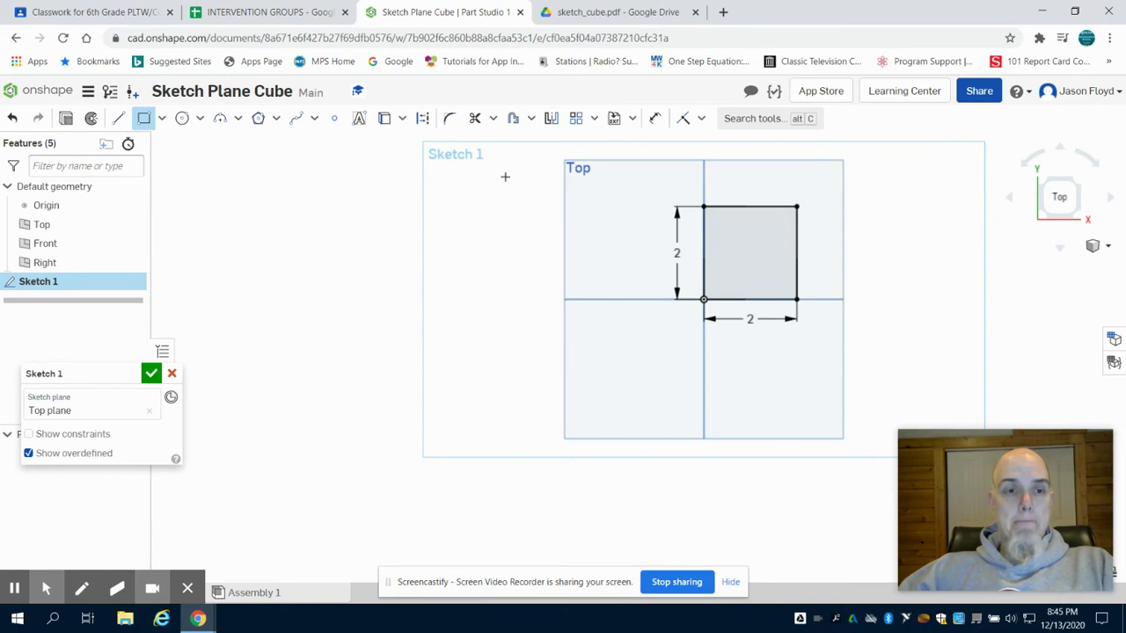
Step: Extrude the square as a new solid with a blind depth of 2 in
click(66, 118)
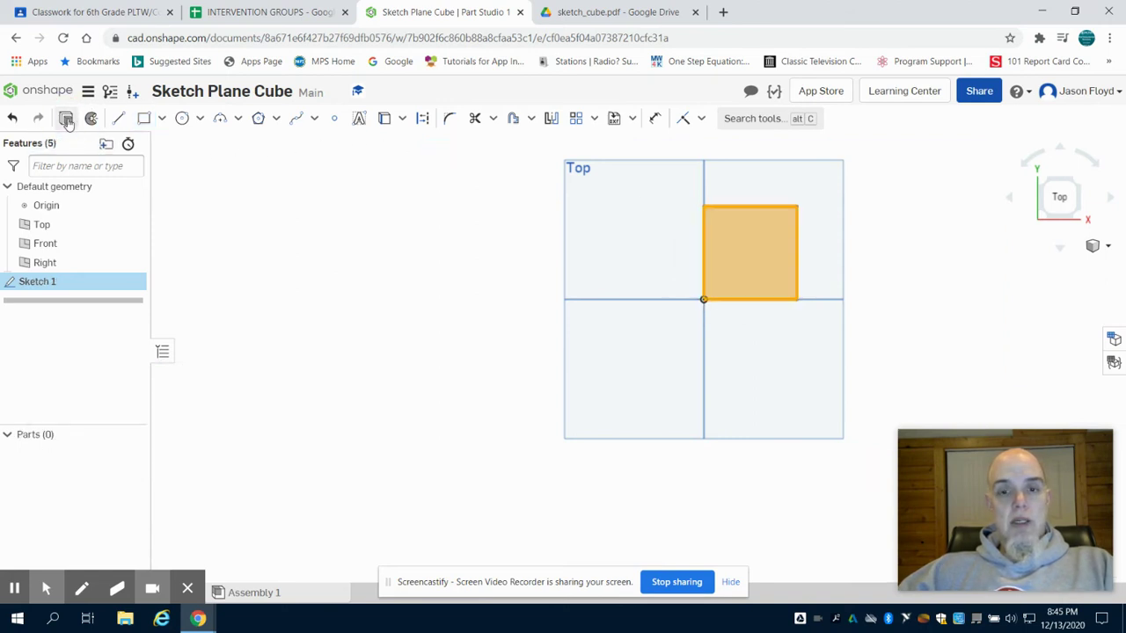
click(136, 491)
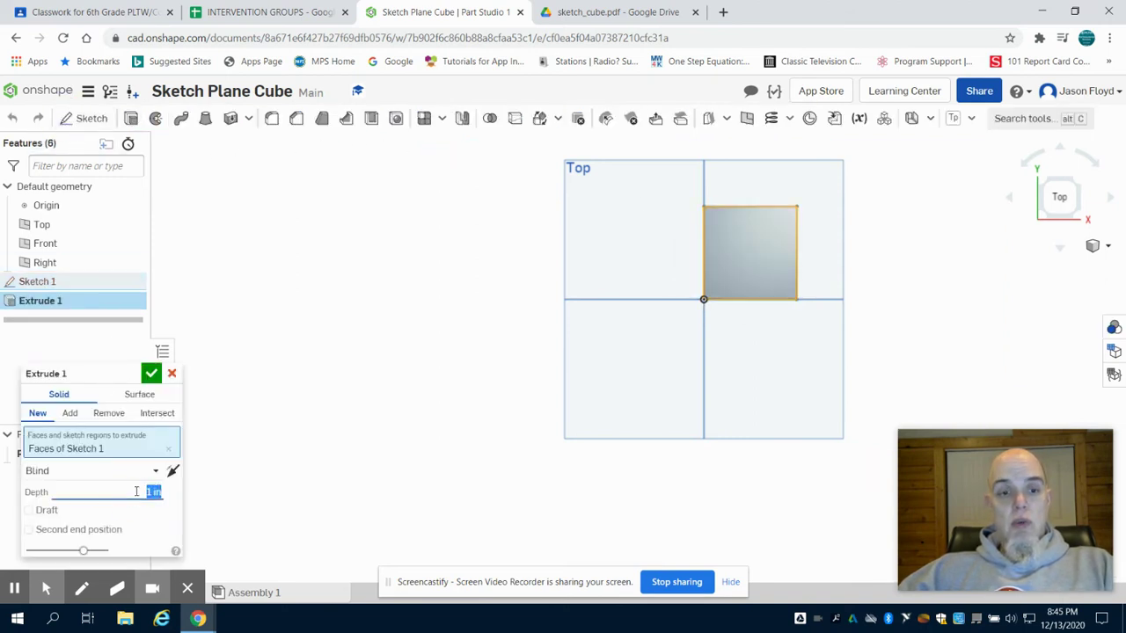
text(2)
key(Return)
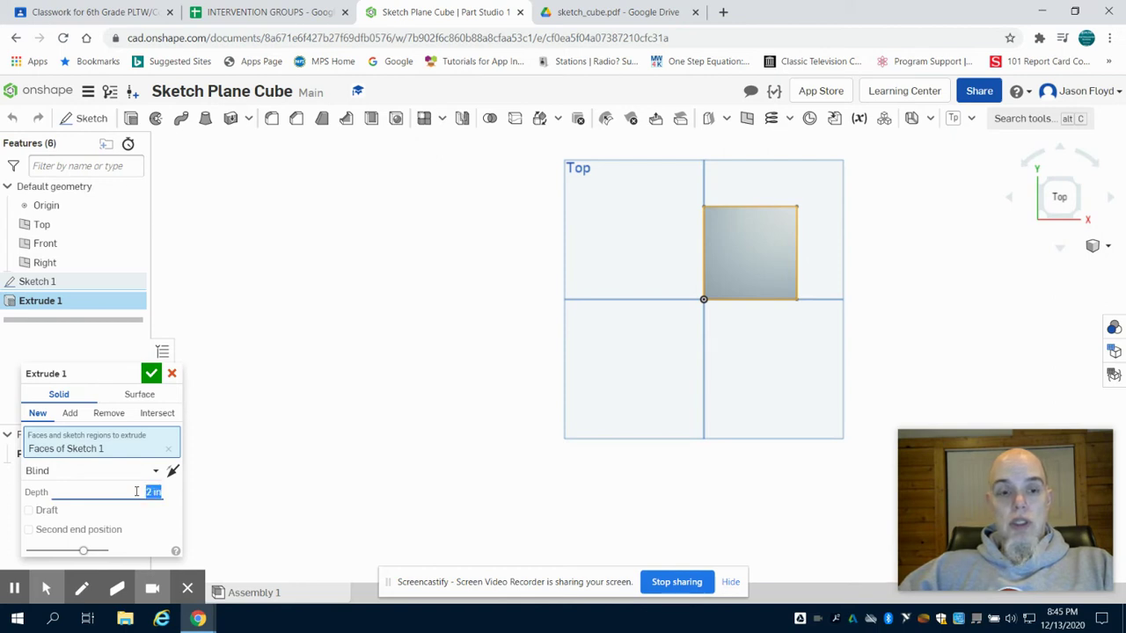
click(151, 374)
Step: Check the sketch_cube.pdf drawing in Google Drive, and sketch a 1 in diameter circle near the center of the cube's top face in Onshape
click(1075, 183)
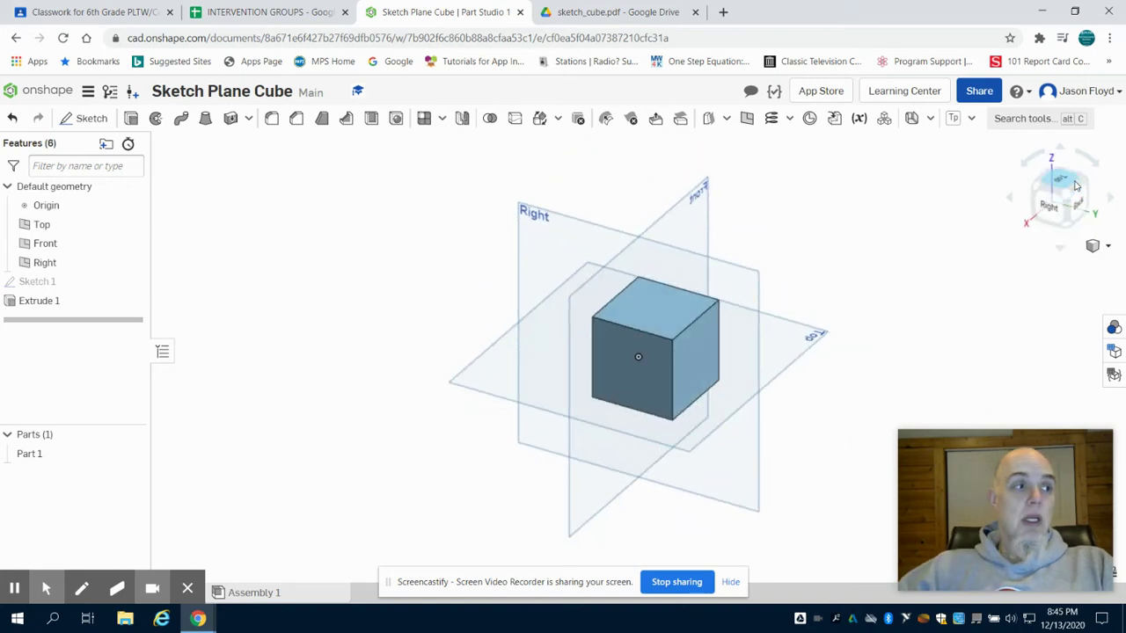
click(607, 12)
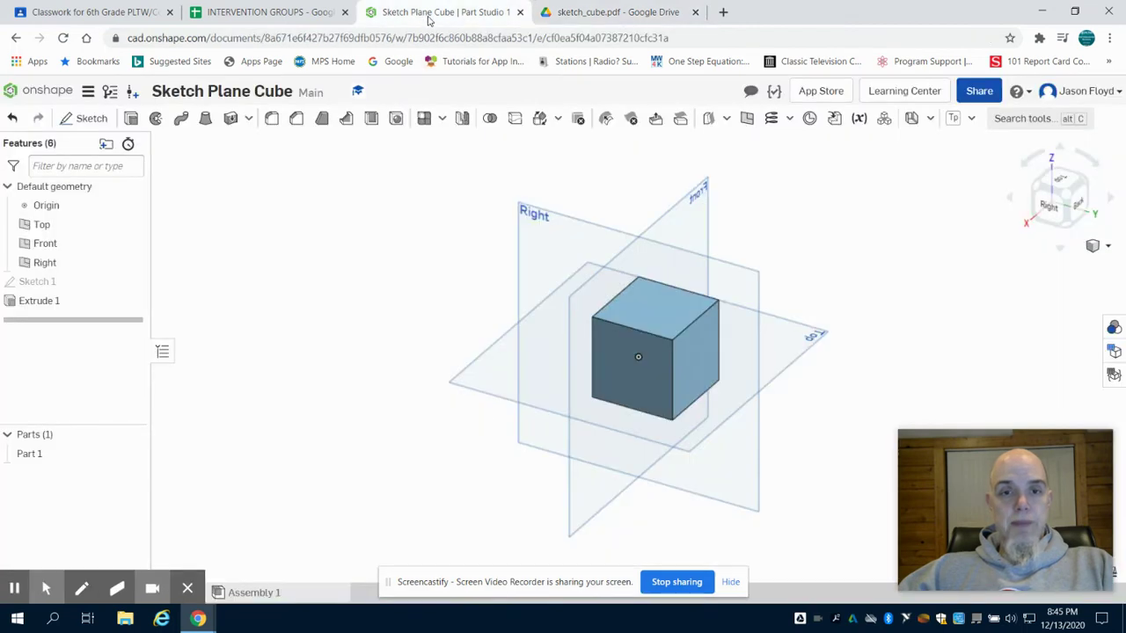
click(428, 16)
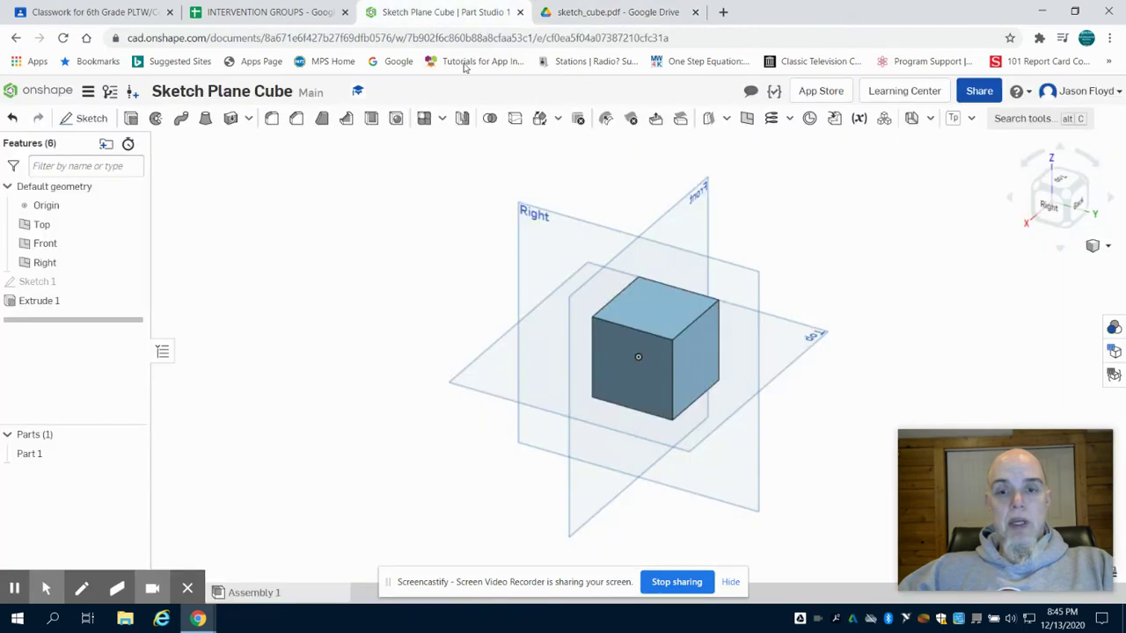
click(92, 120)
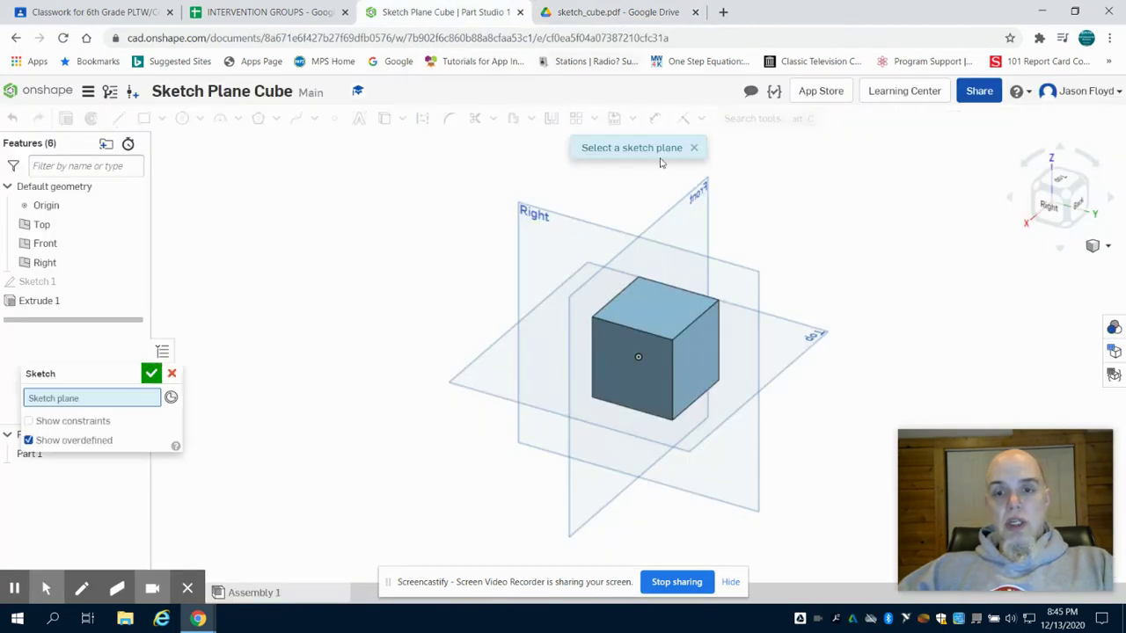
click(658, 314)
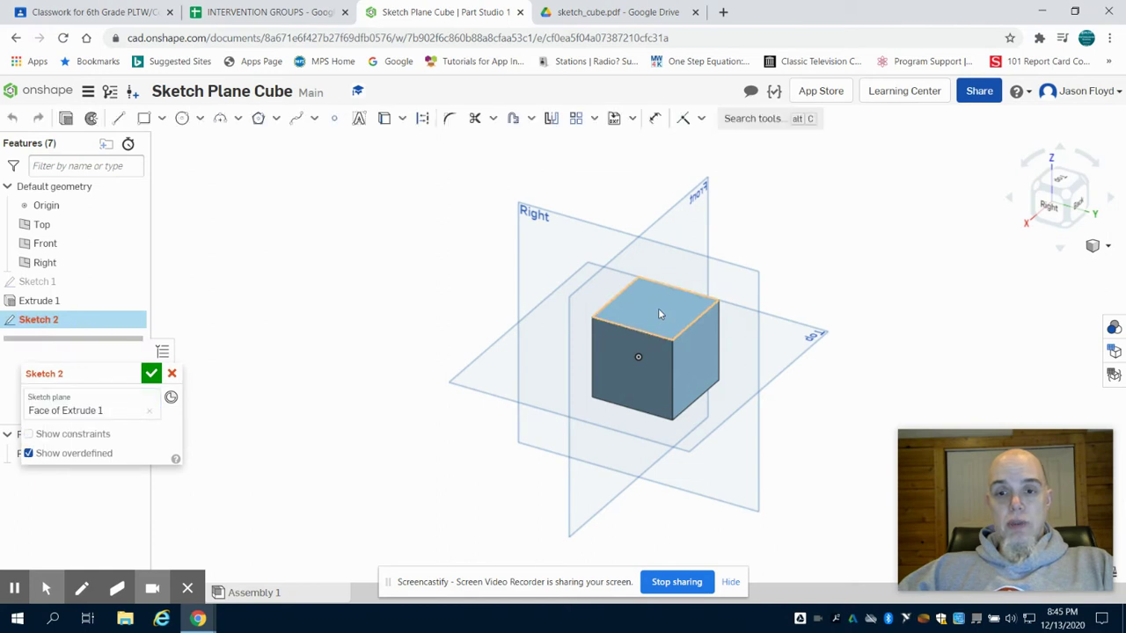
click(1069, 187)
click(182, 118)
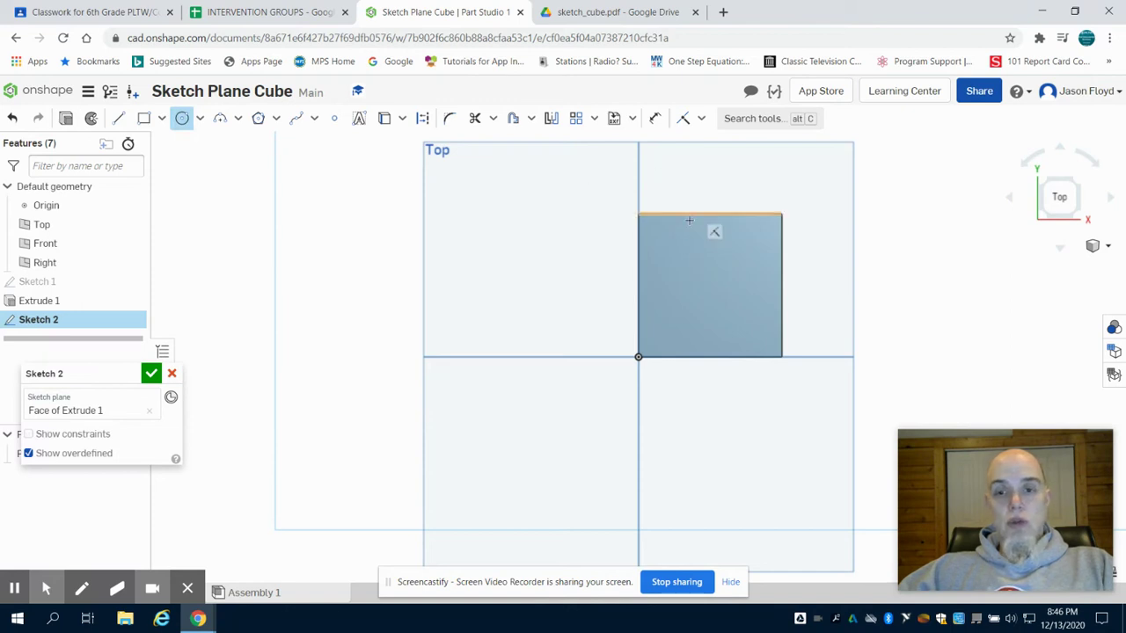
click(710, 285)
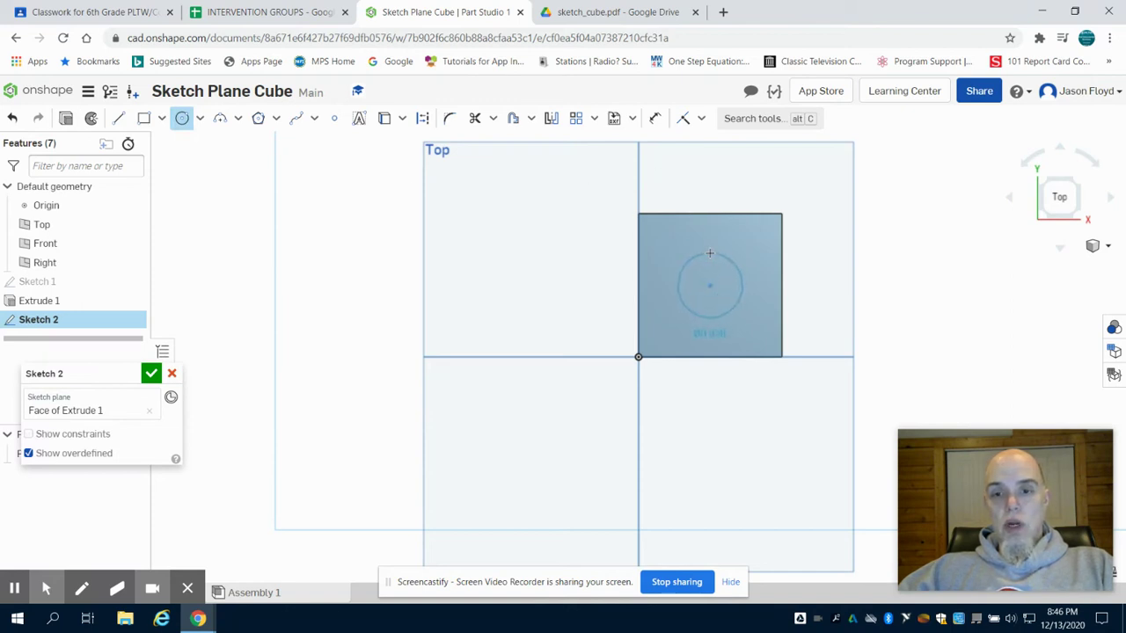
click(710, 253)
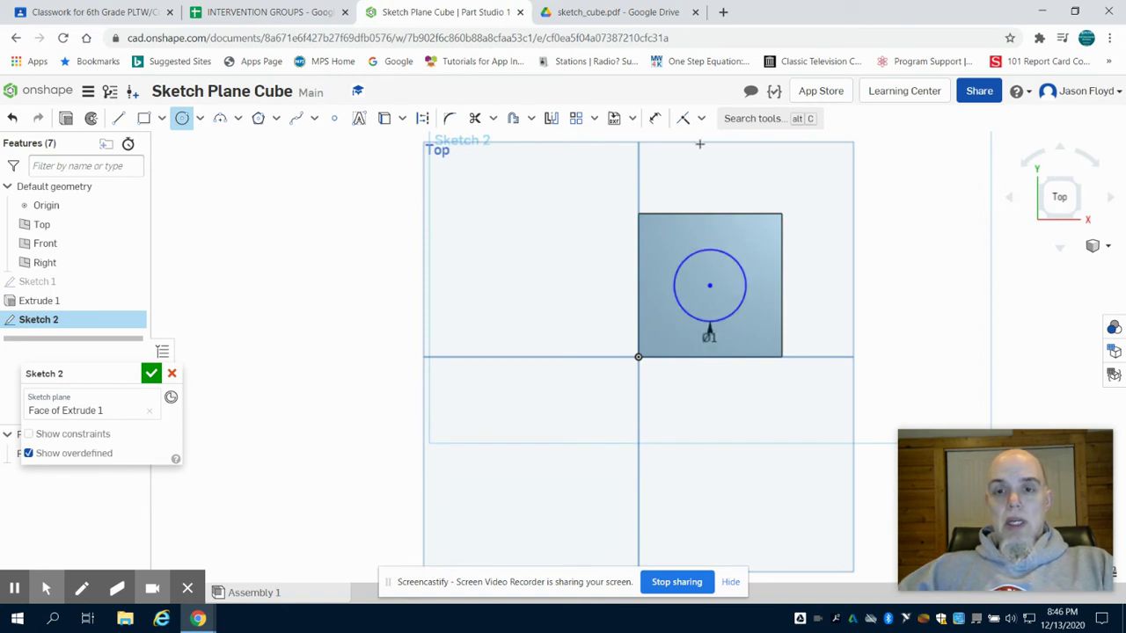
Step: Dimension the circle's center 1 in from the top face's back edge and 1 in from its right edge
click(657, 122)
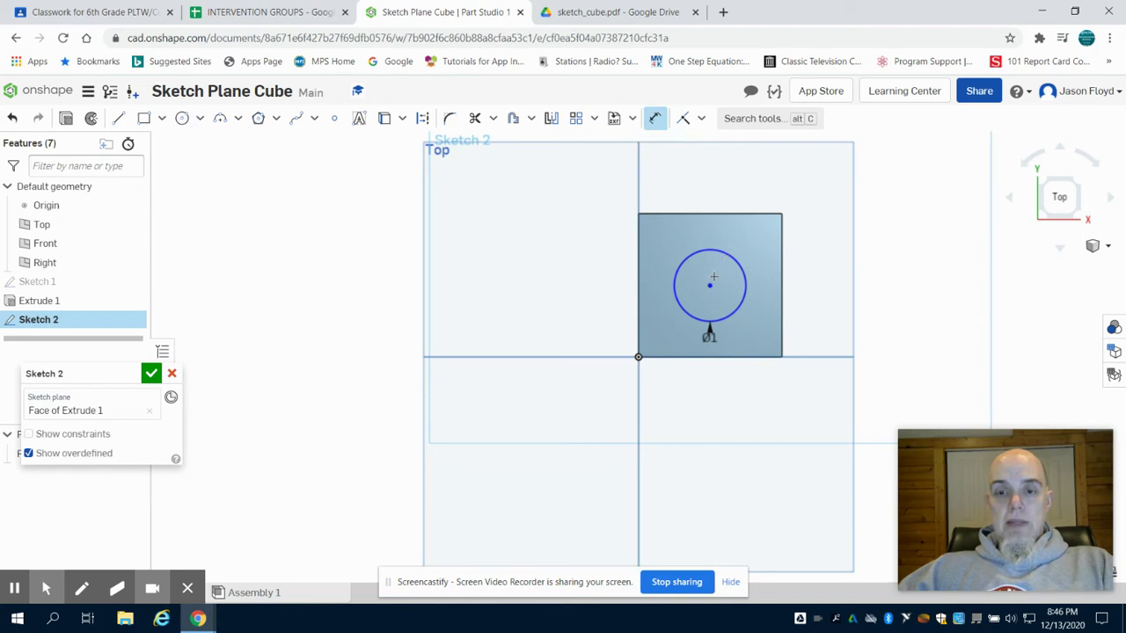
click(704, 213)
click(710, 285)
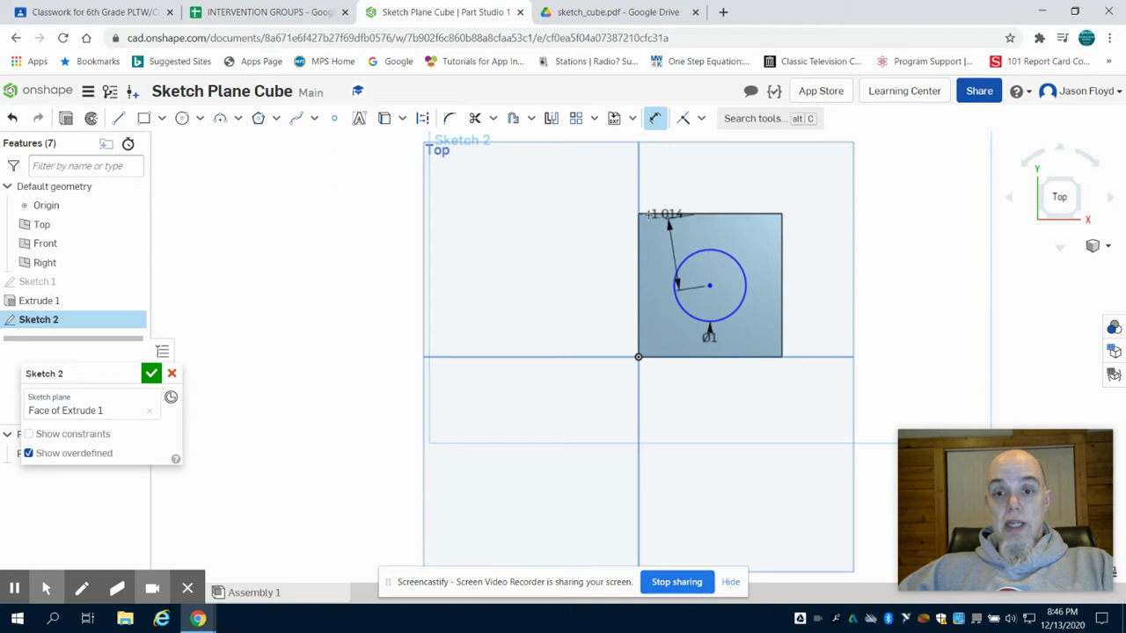
click(616, 216)
text(1)
key(Return)
click(710, 284)
click(782, 308)
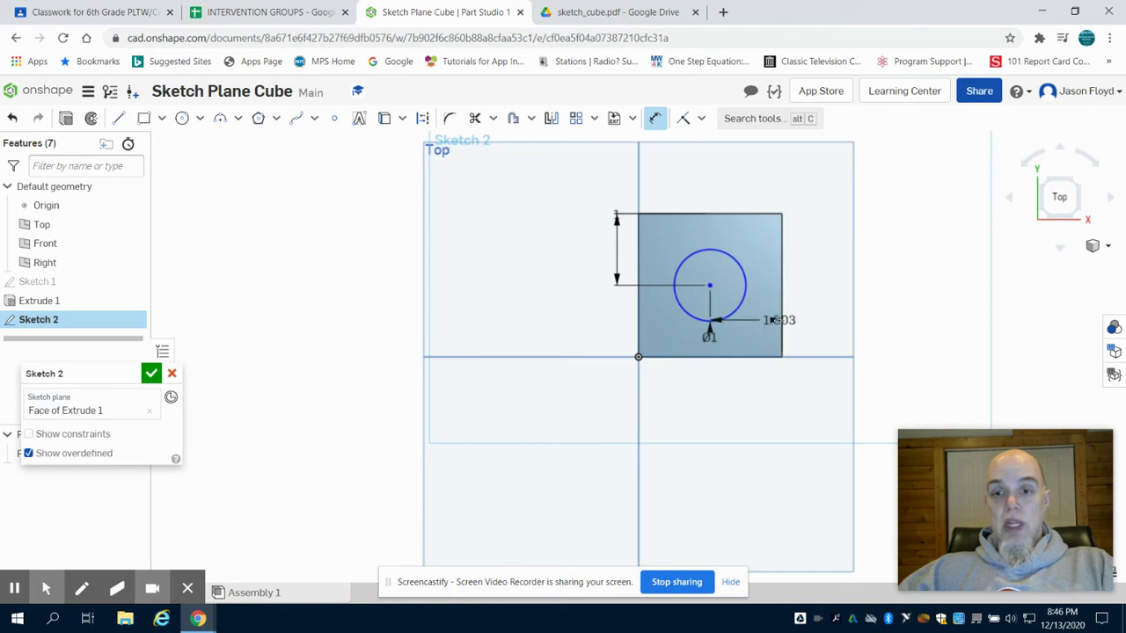
click(774, 320)
text(1.02841)
key(Return)
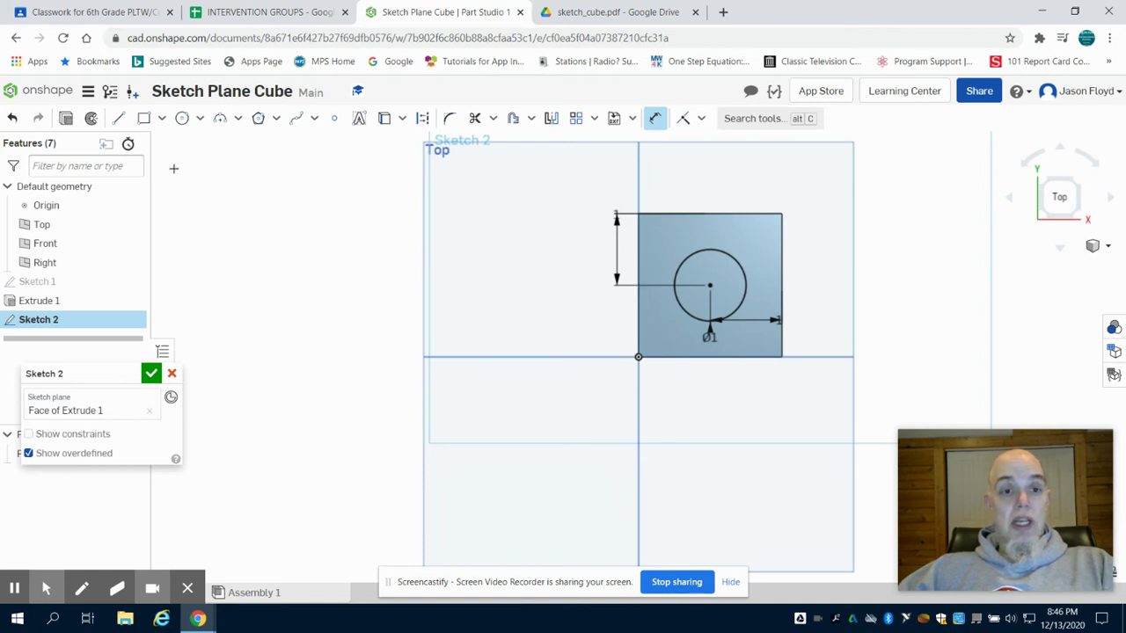
Step: Cut the circle 0.5 in deep into the cube's top face with a blind Remove extrude
click(65, 117)
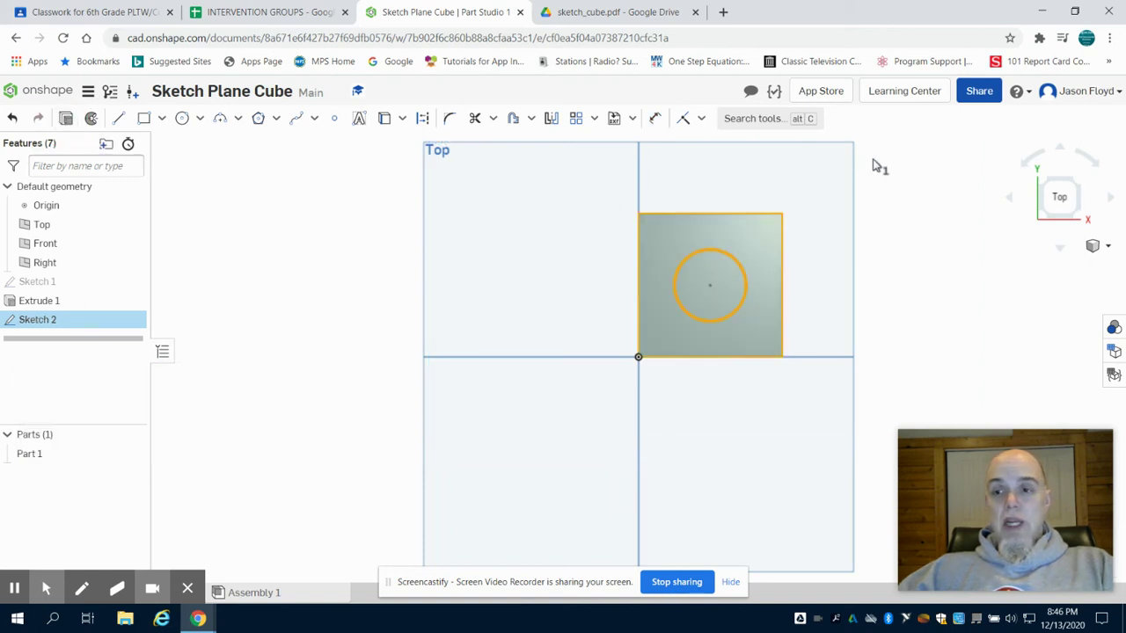
click(1068, 215)
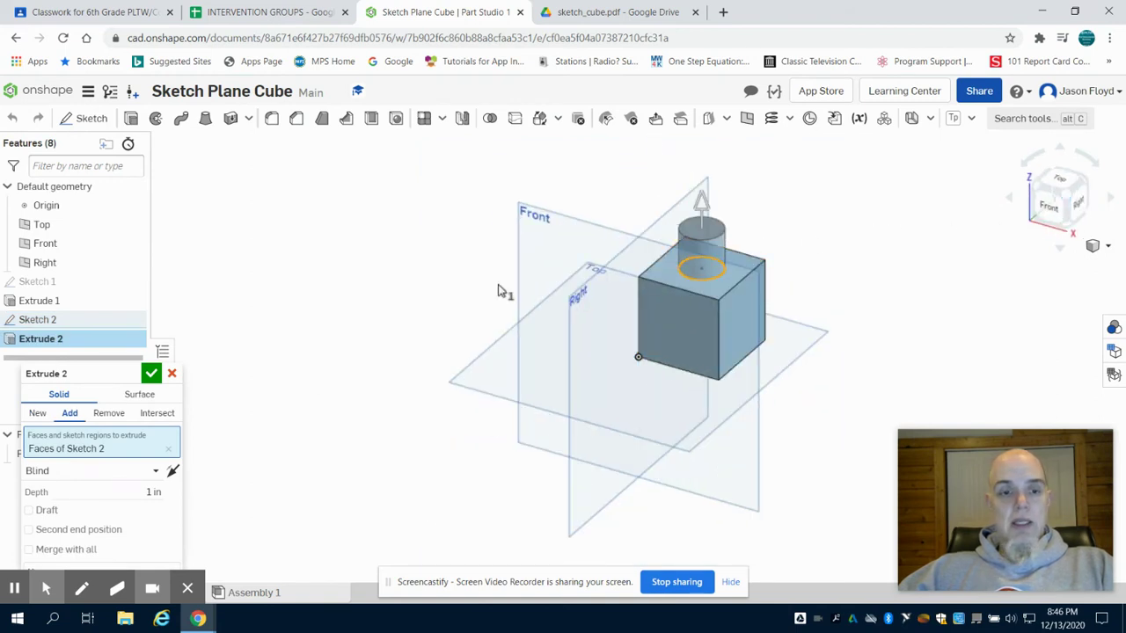
click(107, 415)
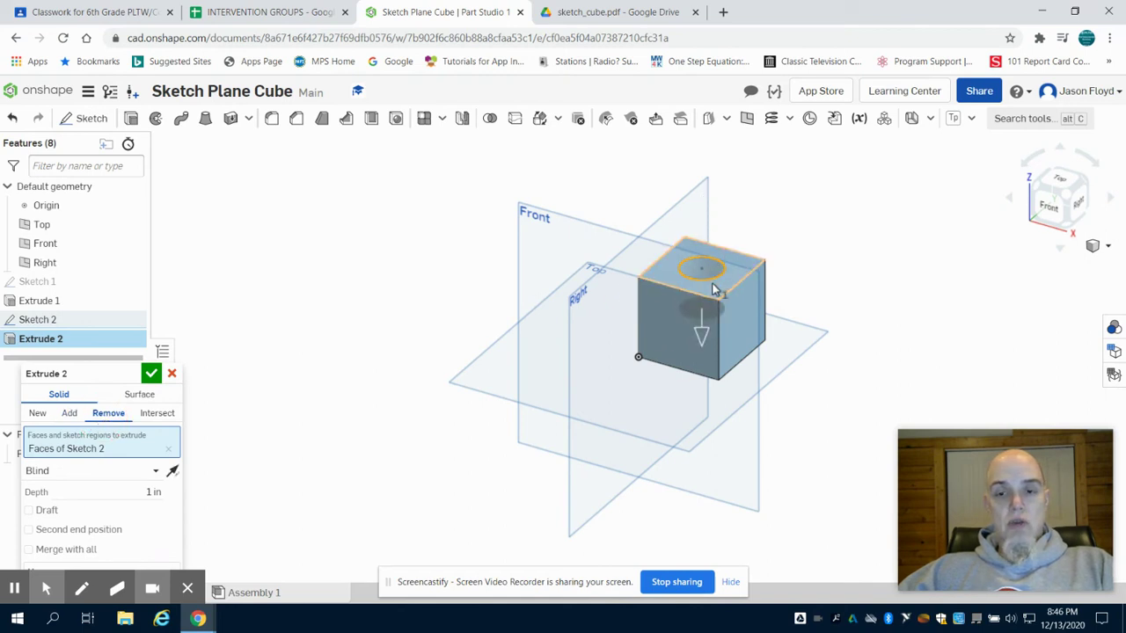
click(153, 492)
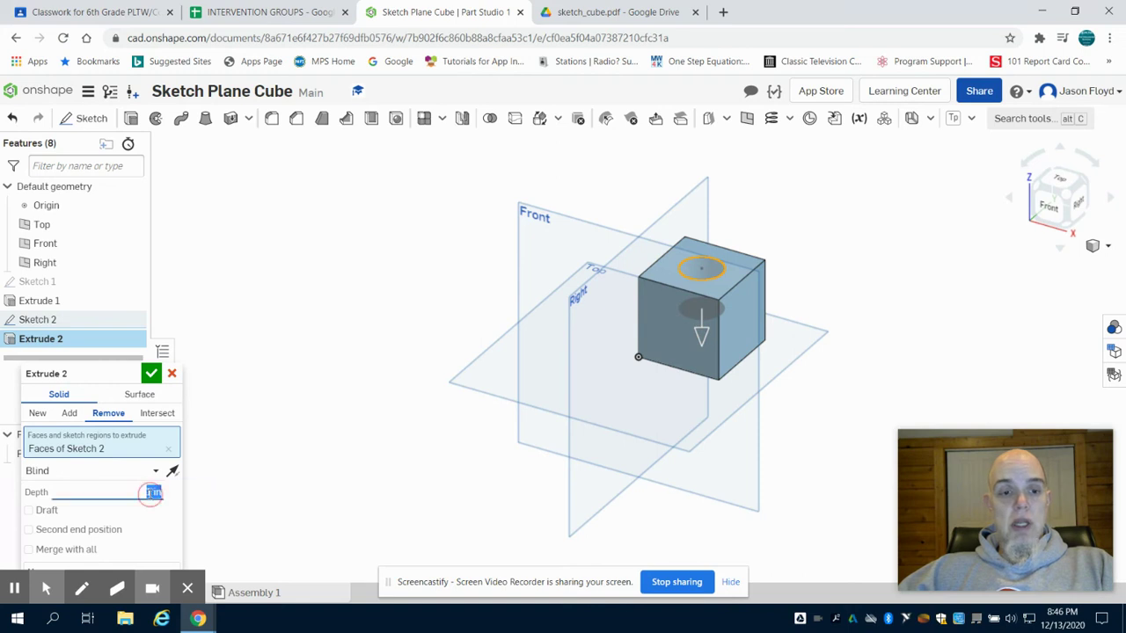
key(BackSpace)
text(.5)
key(Return)
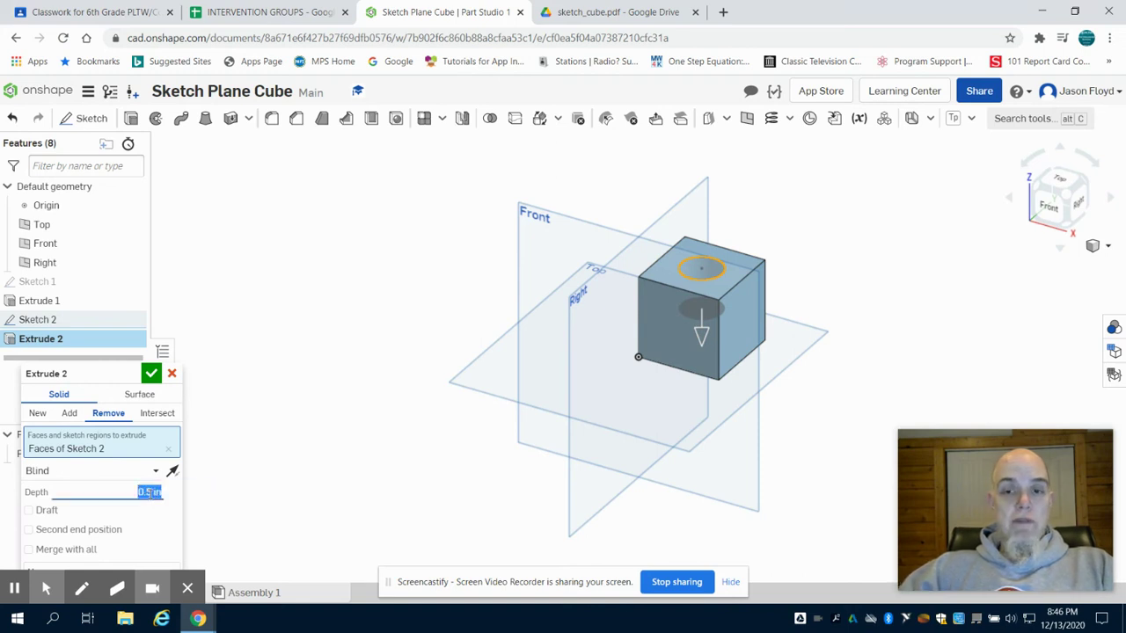
click(152, 375)
right_drag(405, 311, 383, 348)
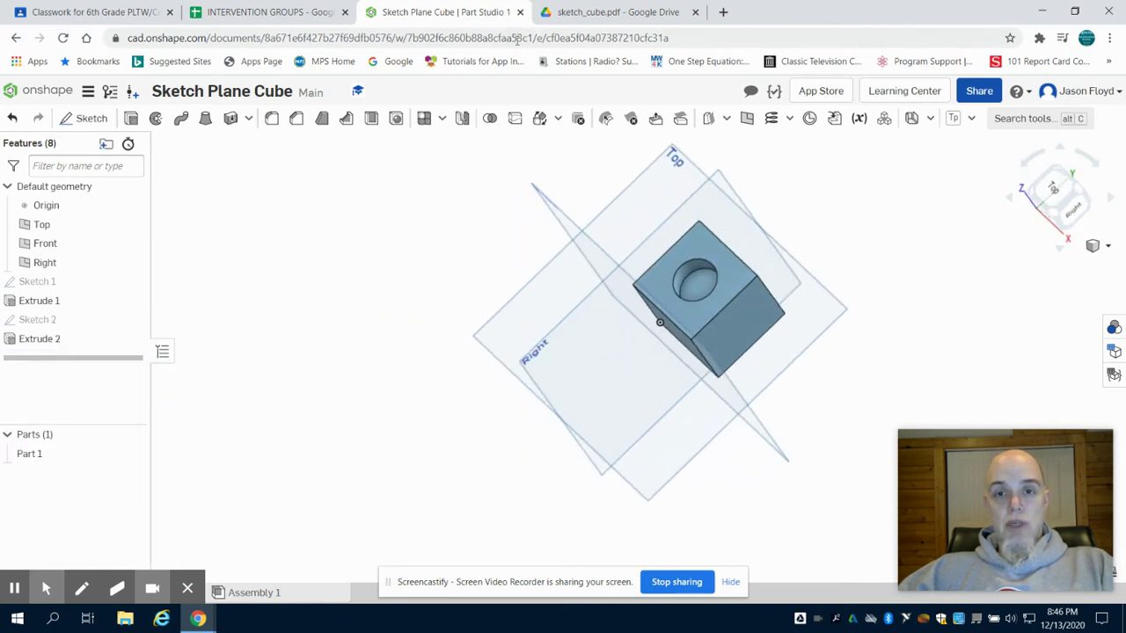
Step: Check the sketch_cube.pdf drawing in Google Drive, and sketch a 1 in diameter circle near the center of the cube's front face in Onshape
click(578, 14)
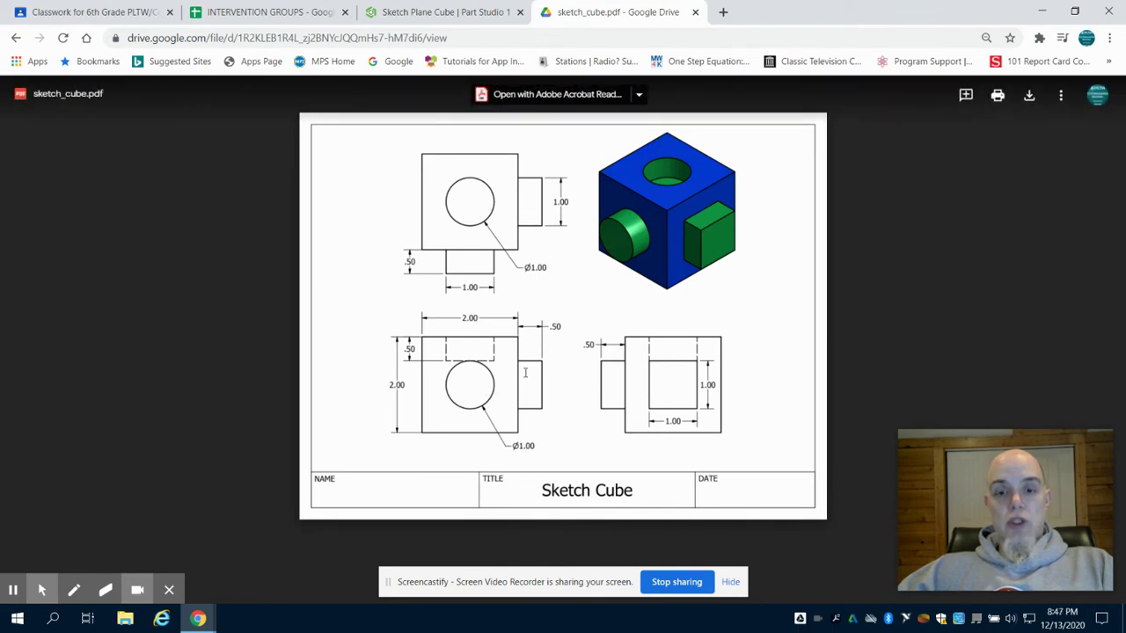
click(447, 14)
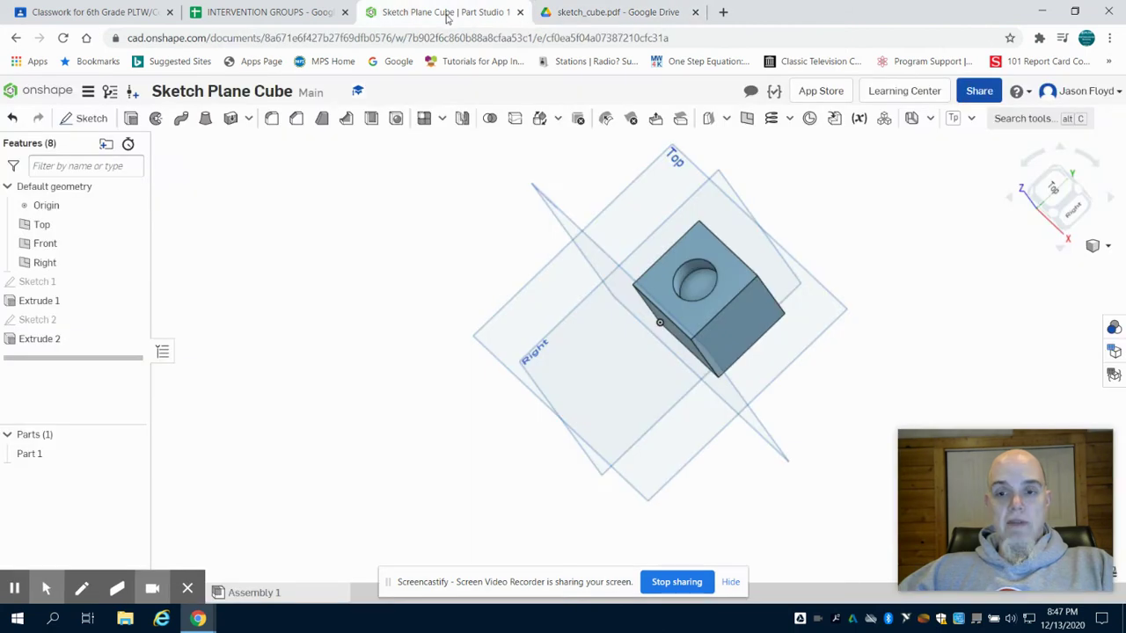
click(1054, 218)
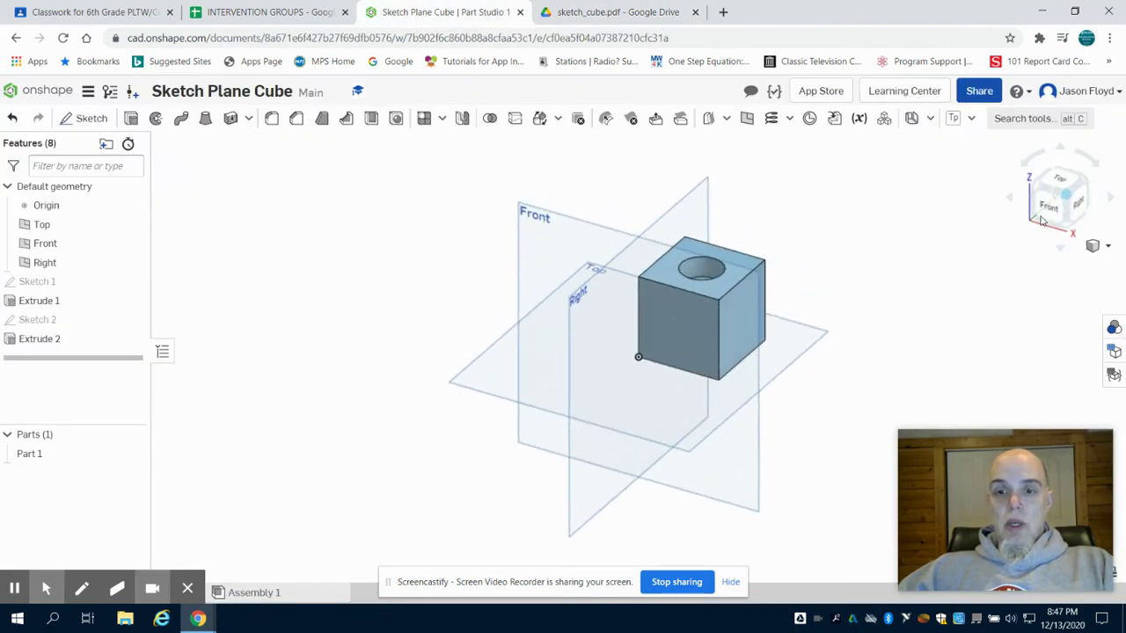
click(95, 119)
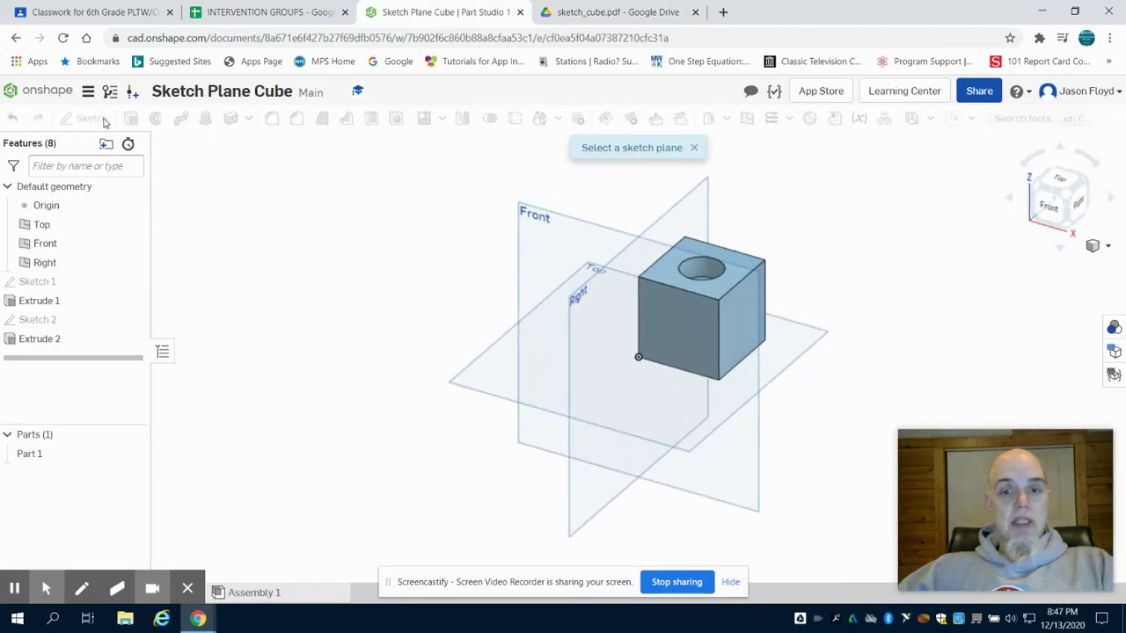
click(666, 318)
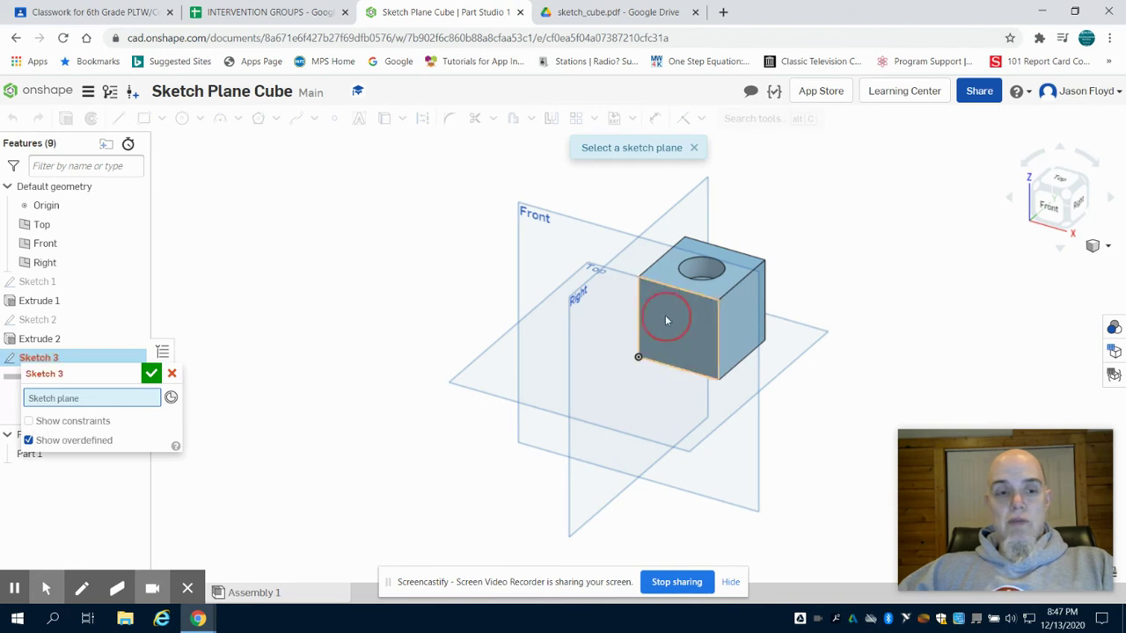
click(1048, 208)
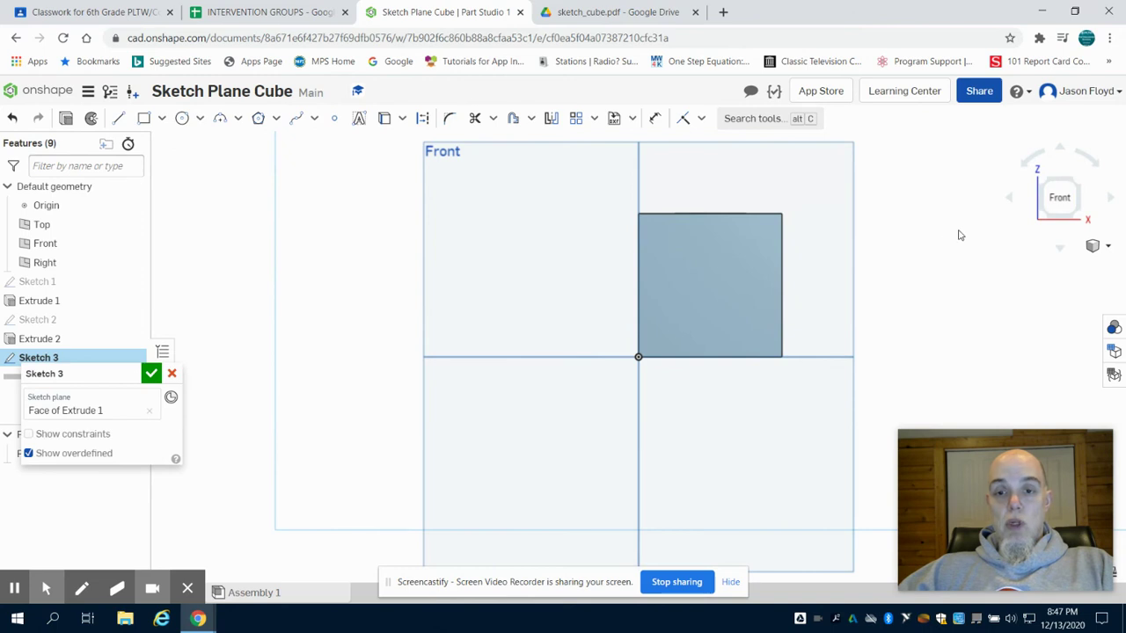
click(183, 120)
click(704, 286)
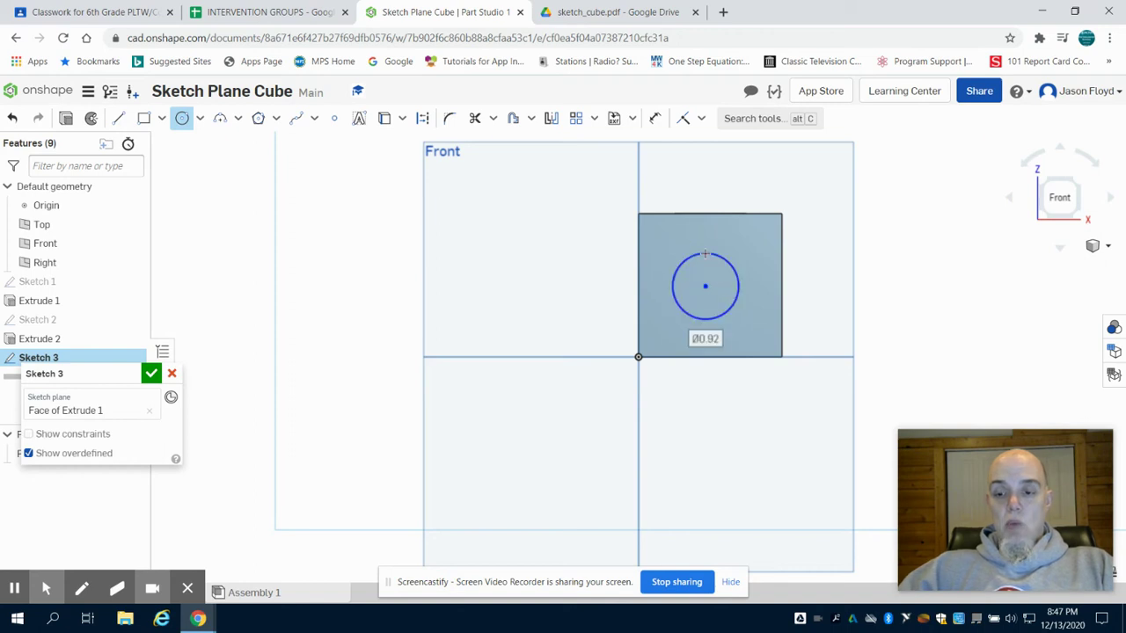
text(1)
key(Return)
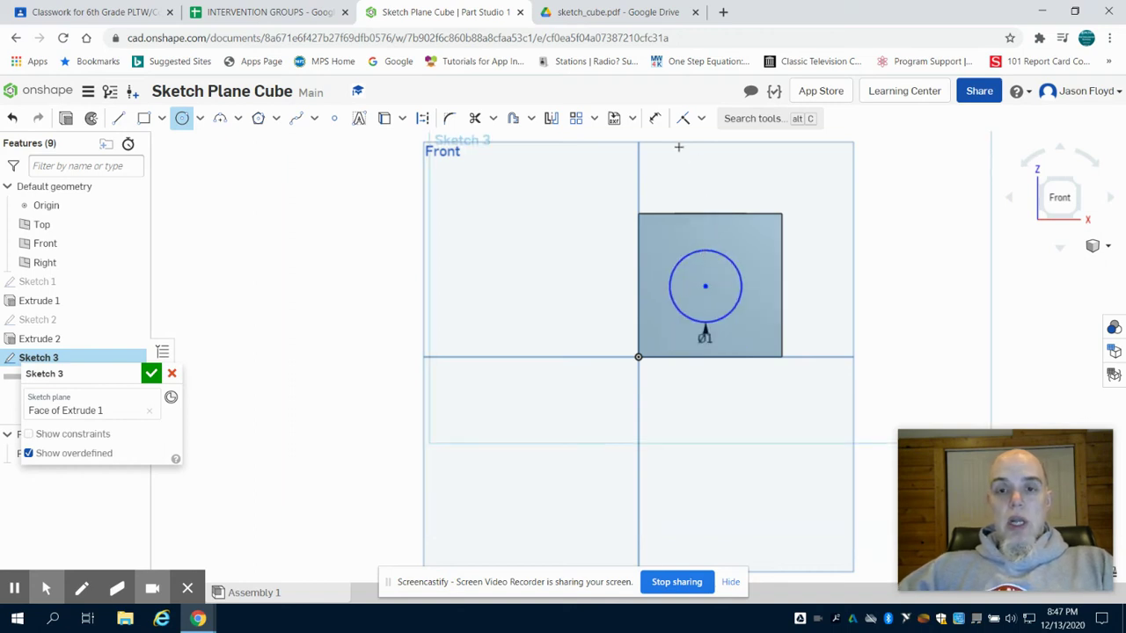
Step: Dimension the circle's center 1 in from the front face's top edge and 1 in from its right edge
click(655, 118)
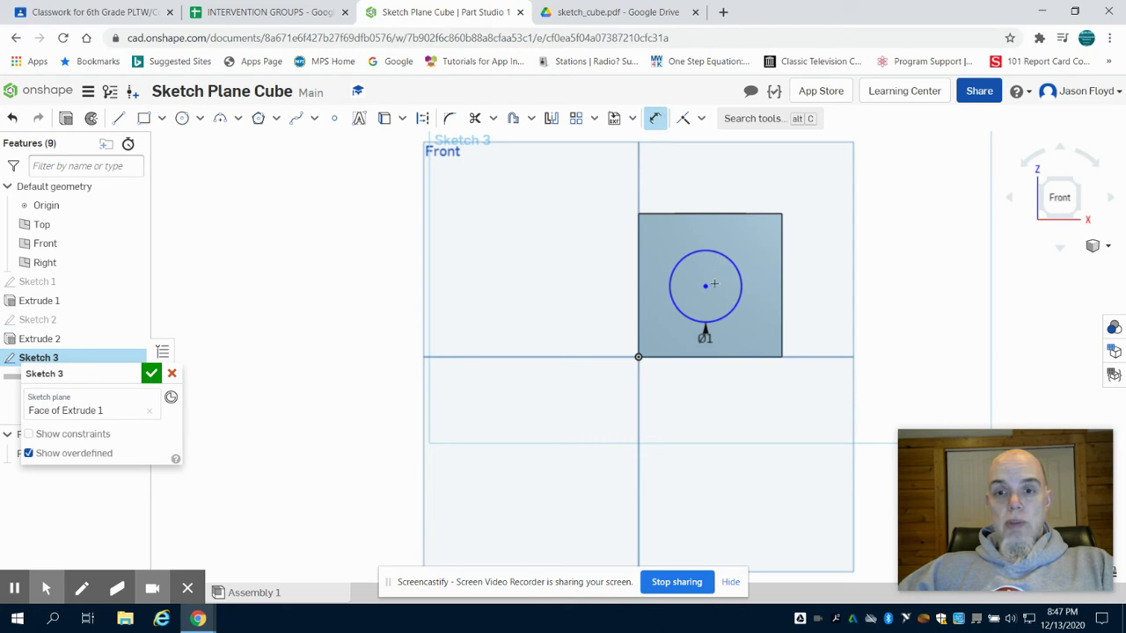
click(708, 288)
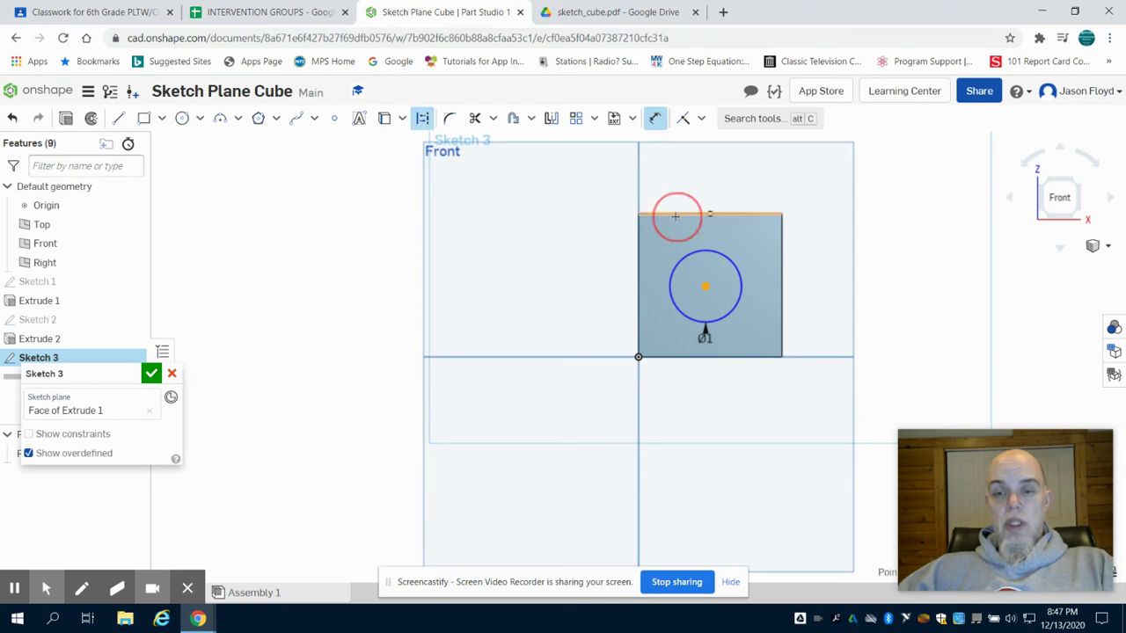
click(674, 217)
click(588, 253)
text(1)
key(Return)
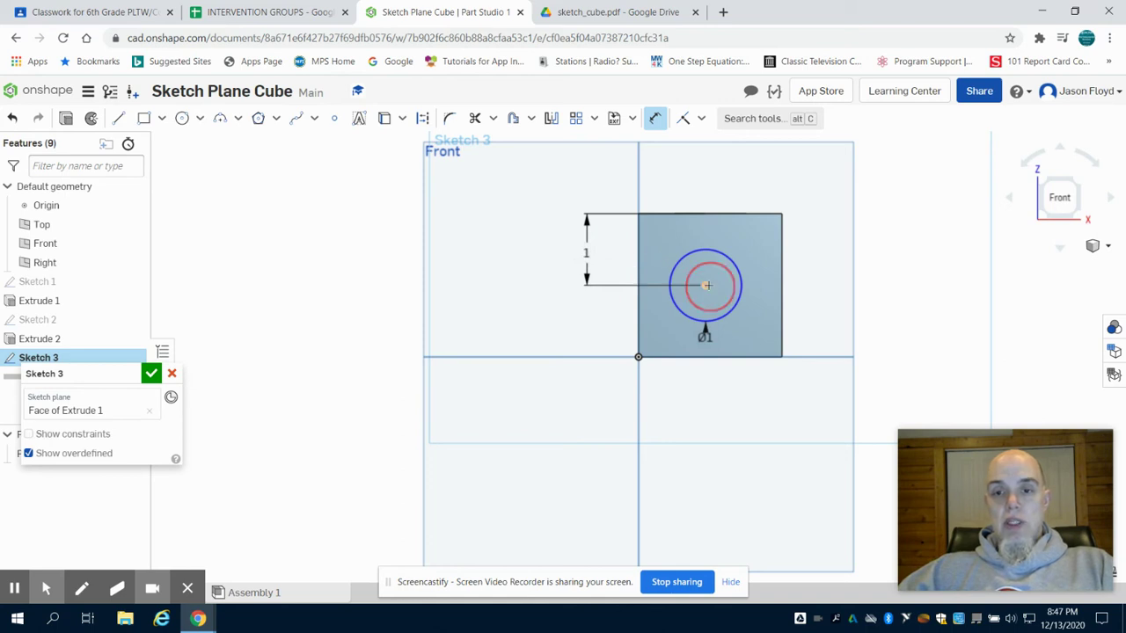
click(782, 296)
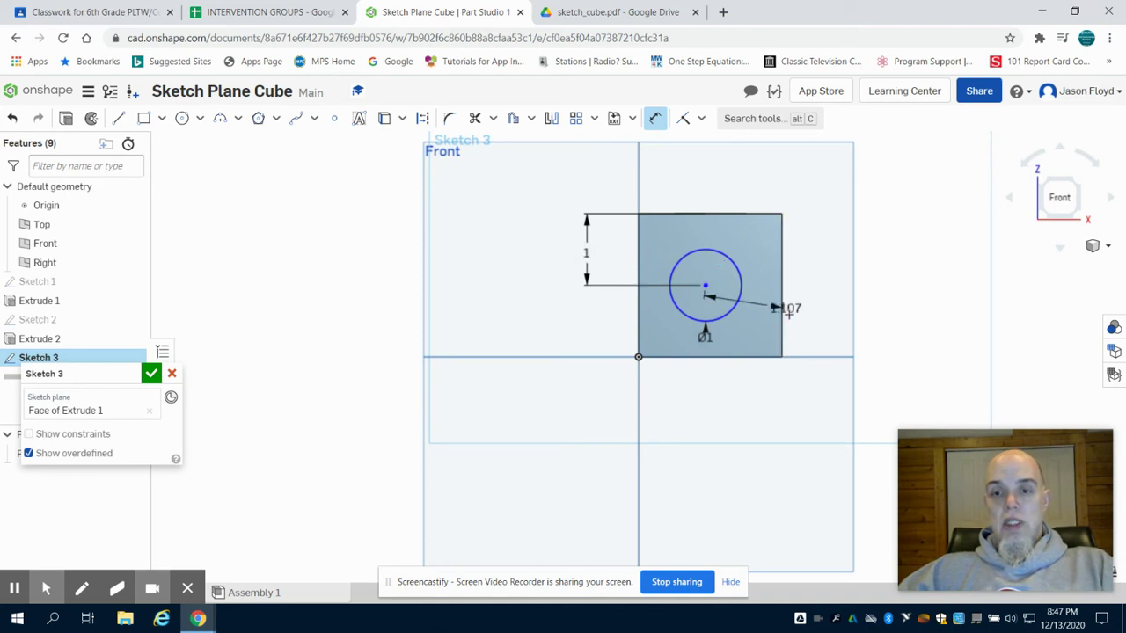
click(788, 314)
text(1)
key(Return)
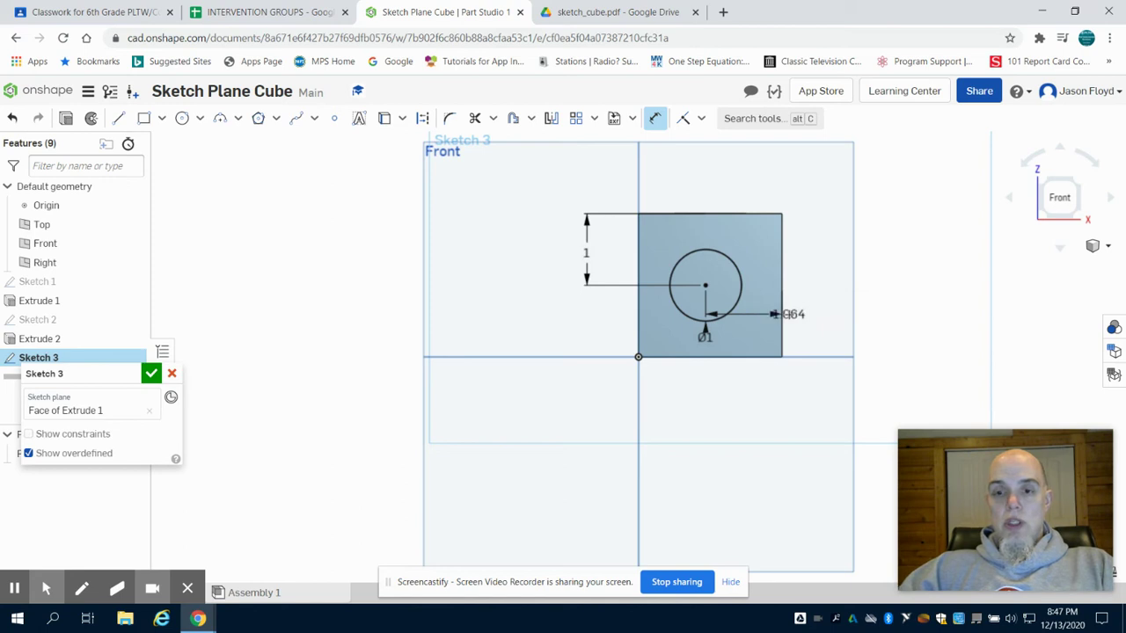
Step: Extrude the circle 0.5 in outward from the cube's front face as a blind Add extrude
click(65, 118)
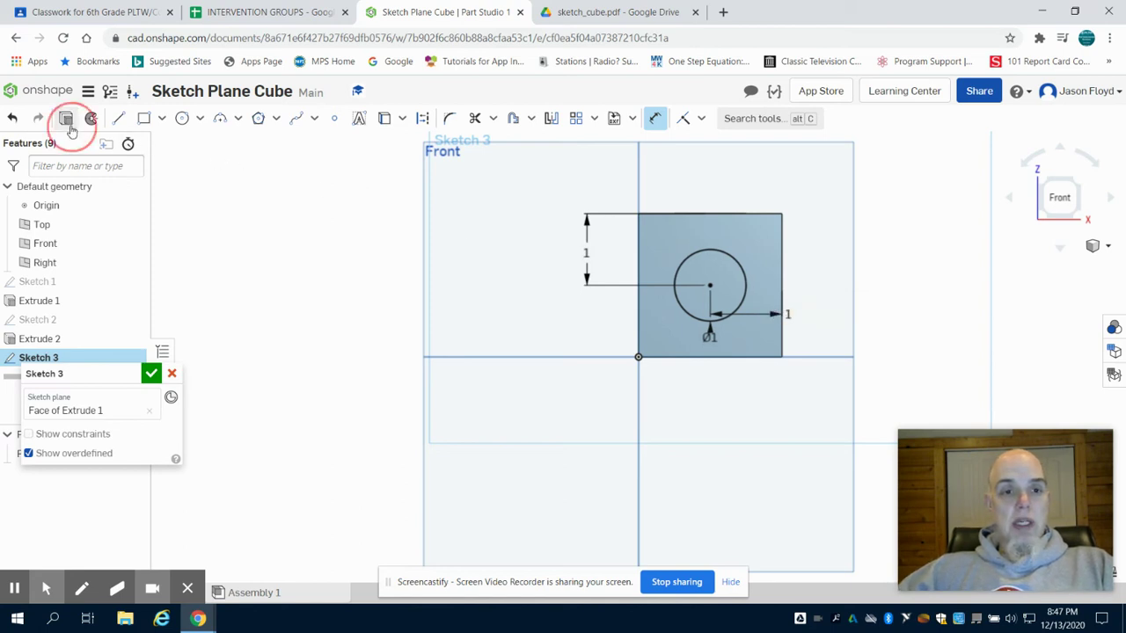
click(1075, 187)
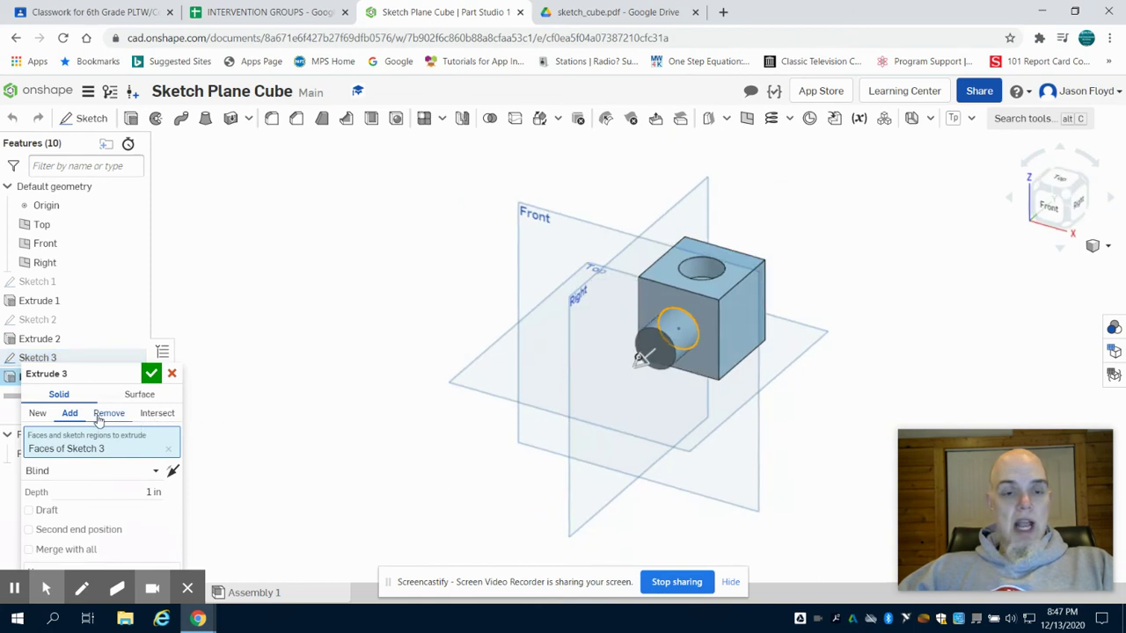
click(154, 492)
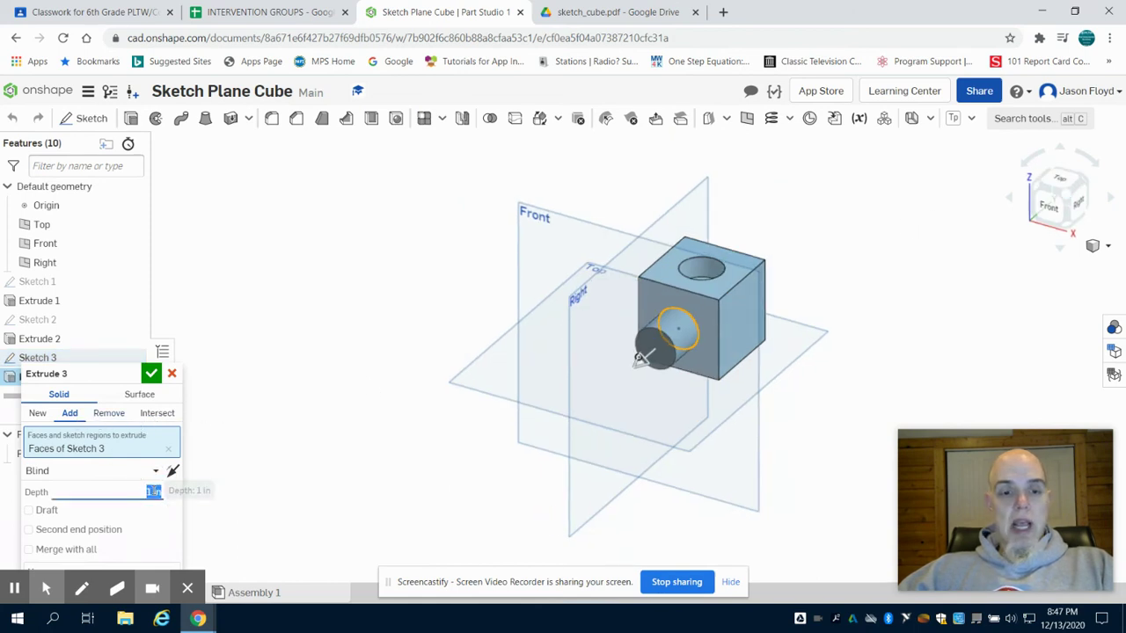
key(BackSpace)
text(0.5)
key(Return)
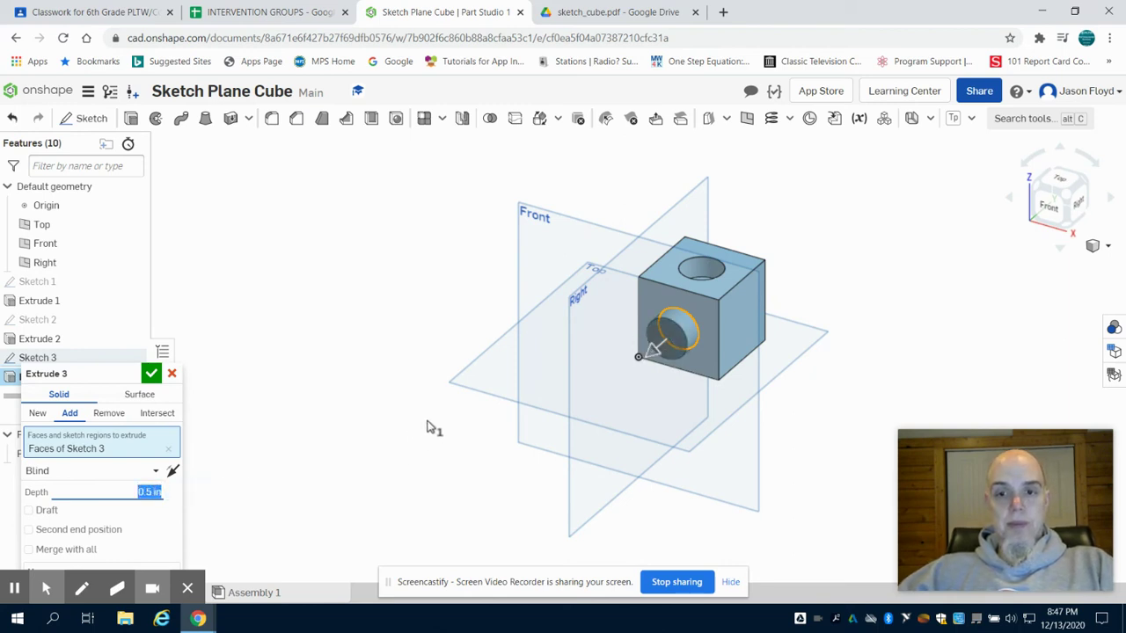
click(152, 375)
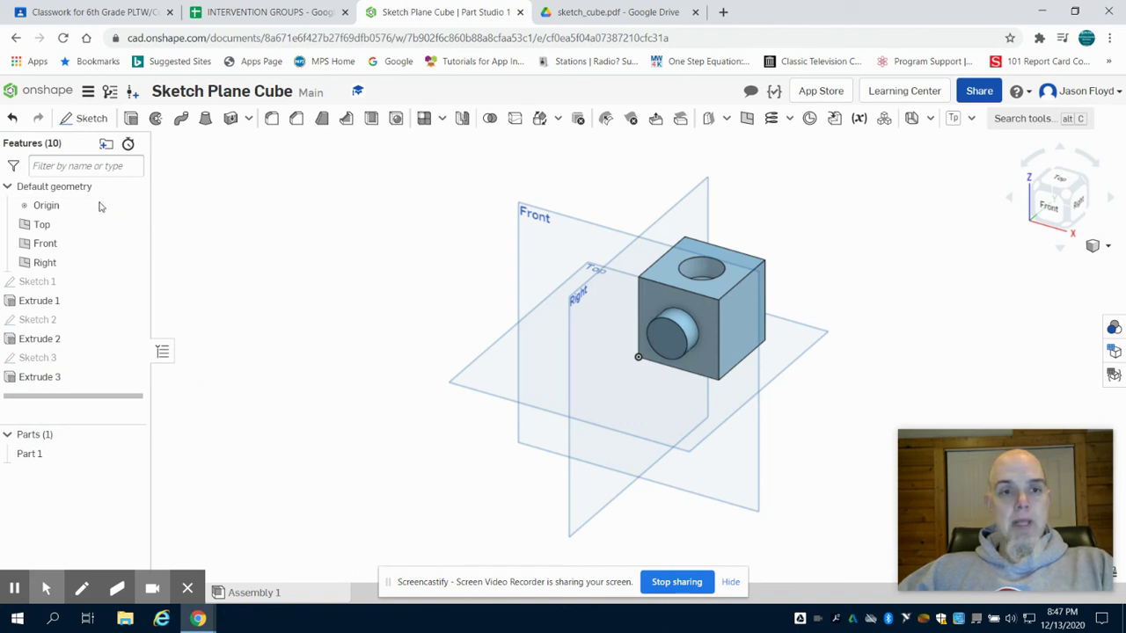
Step: Check the sketch_cube.pdf drawing in Google Drive, and sketch a 1 in by 1 in center point rectangle near the center of the cube's right face in Onshape
click(573, 13)
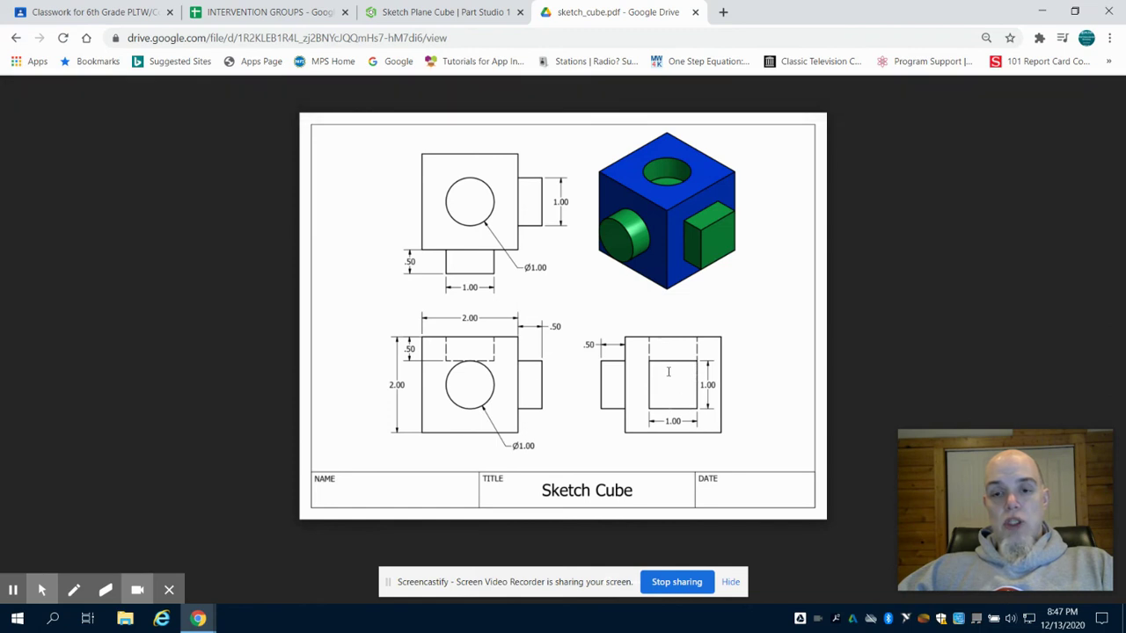
click(436, 16)
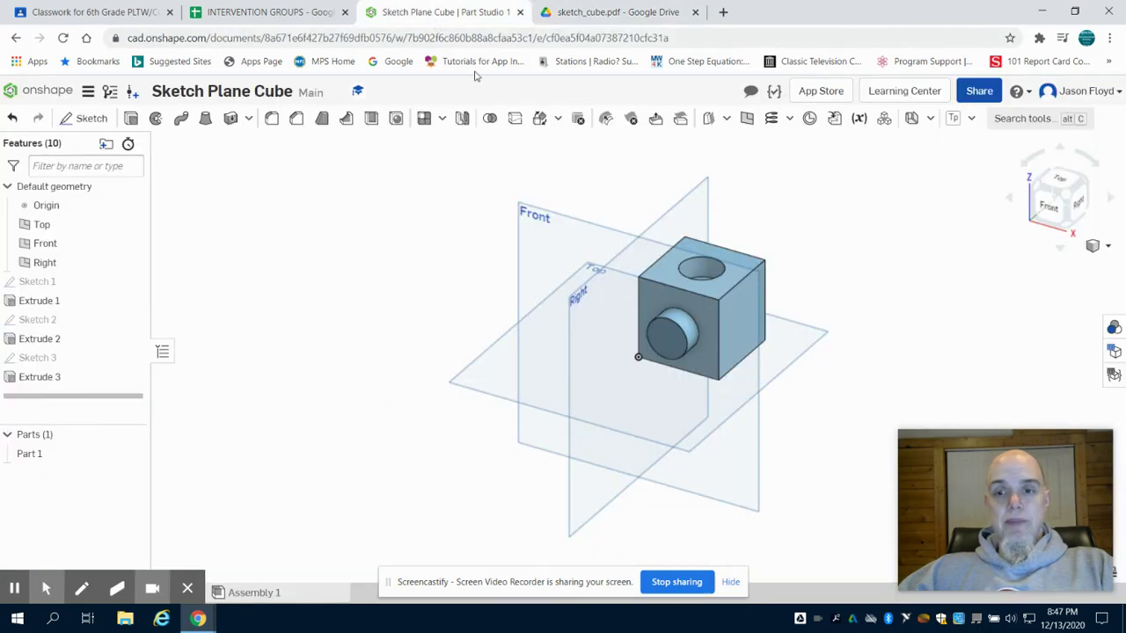
click(88, 118)
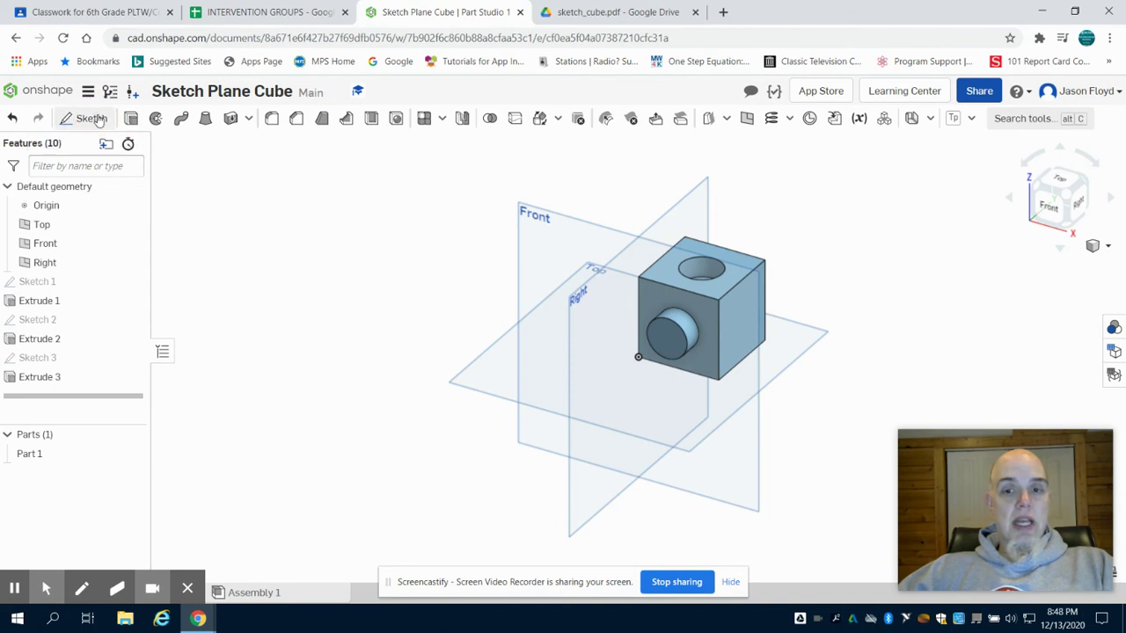
click(733, 318)
click(1085, 205)
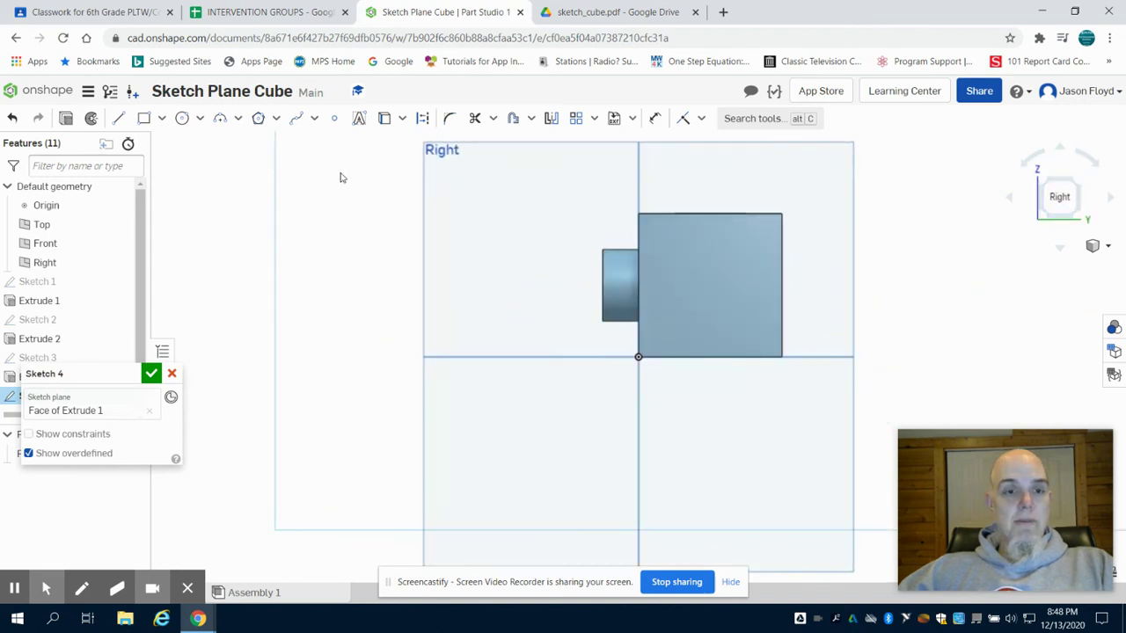
click(160, 120)
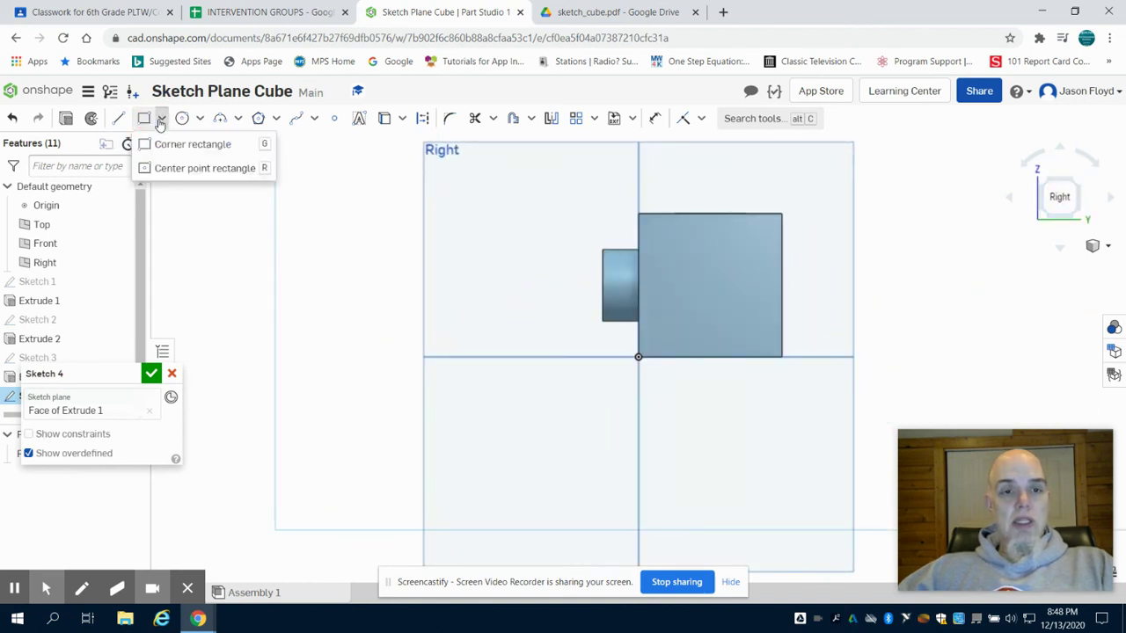
click(181, 171)
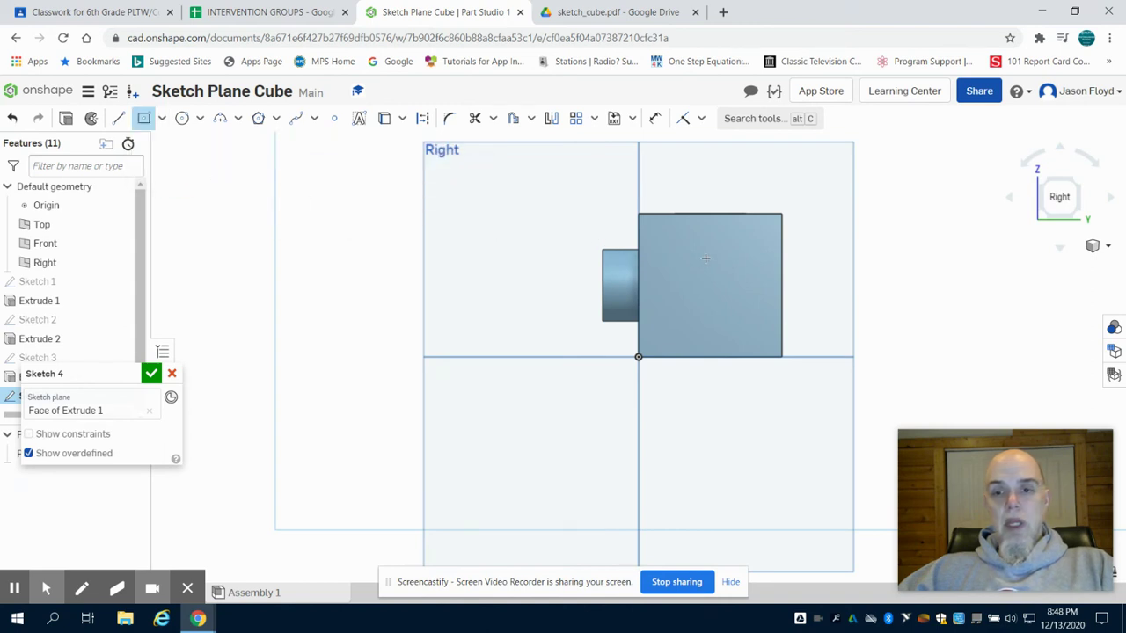
click(711, 285)
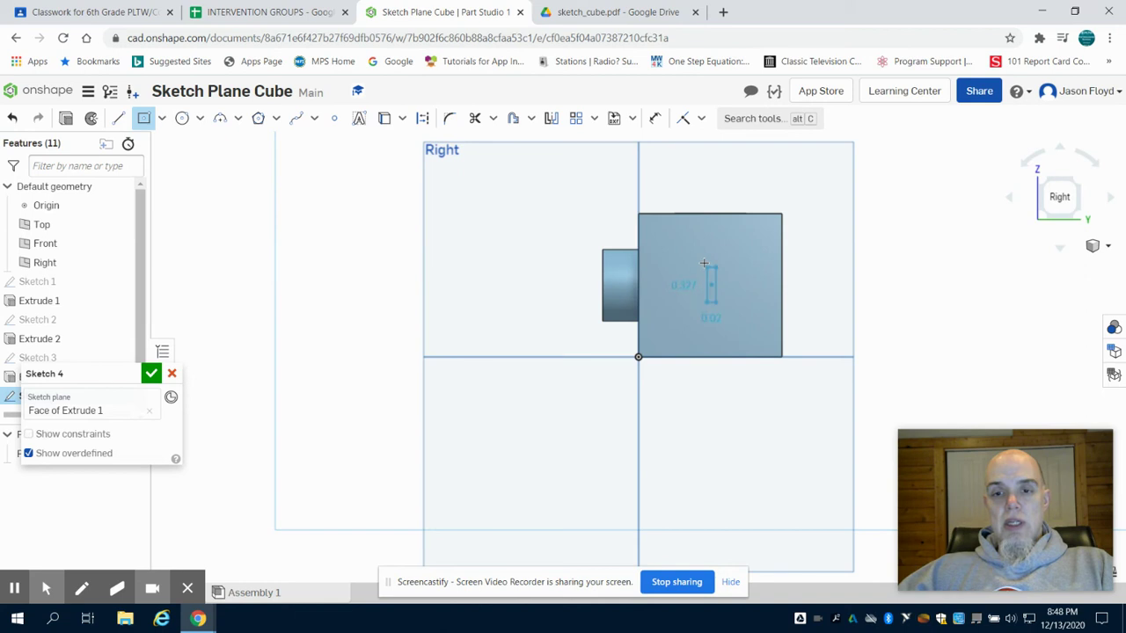
click(678, 254)
text(1)
key(Return)
text(1)
key(Return)
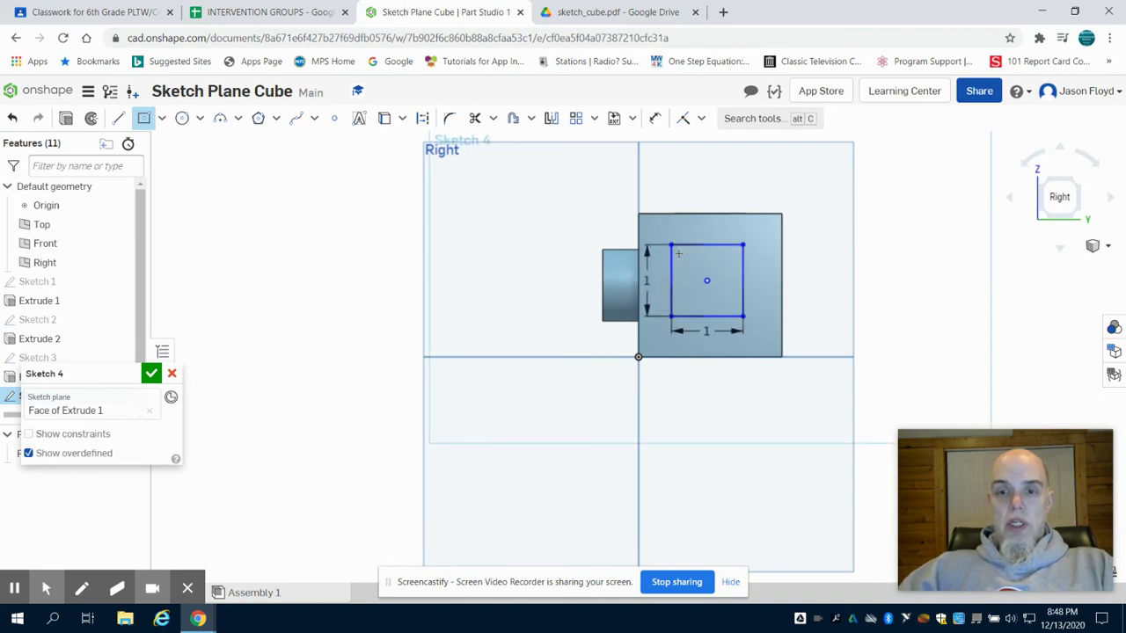
Step: Dimension the square's center 1 in from the right face's top edge and 1 in from its back edge
click(655, 118)
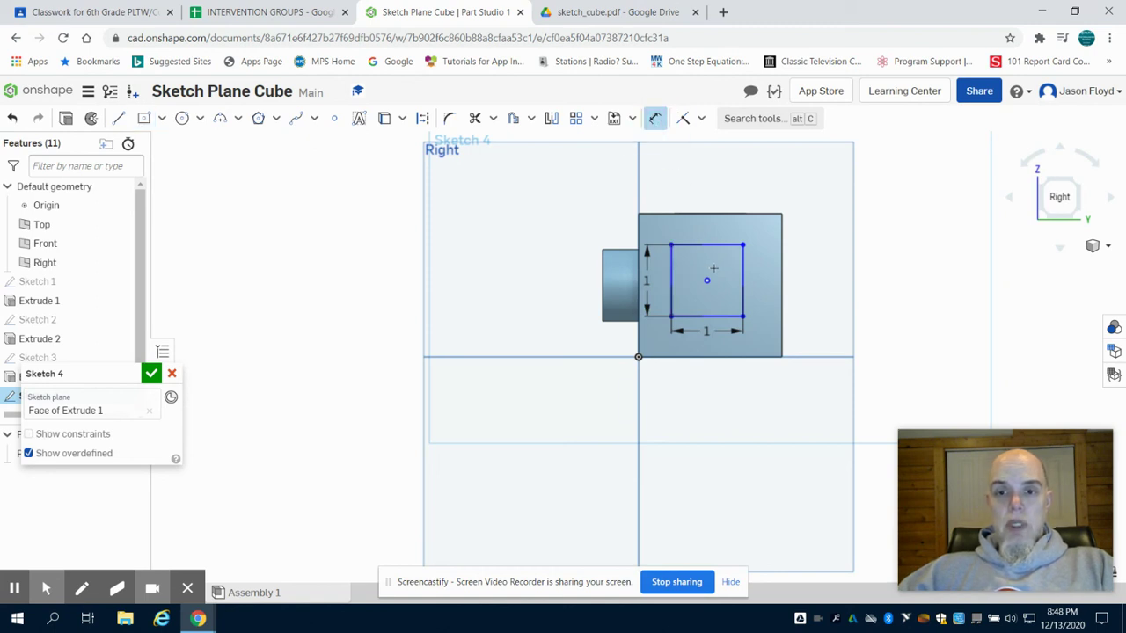
click(688, 213)
click(559, 219)
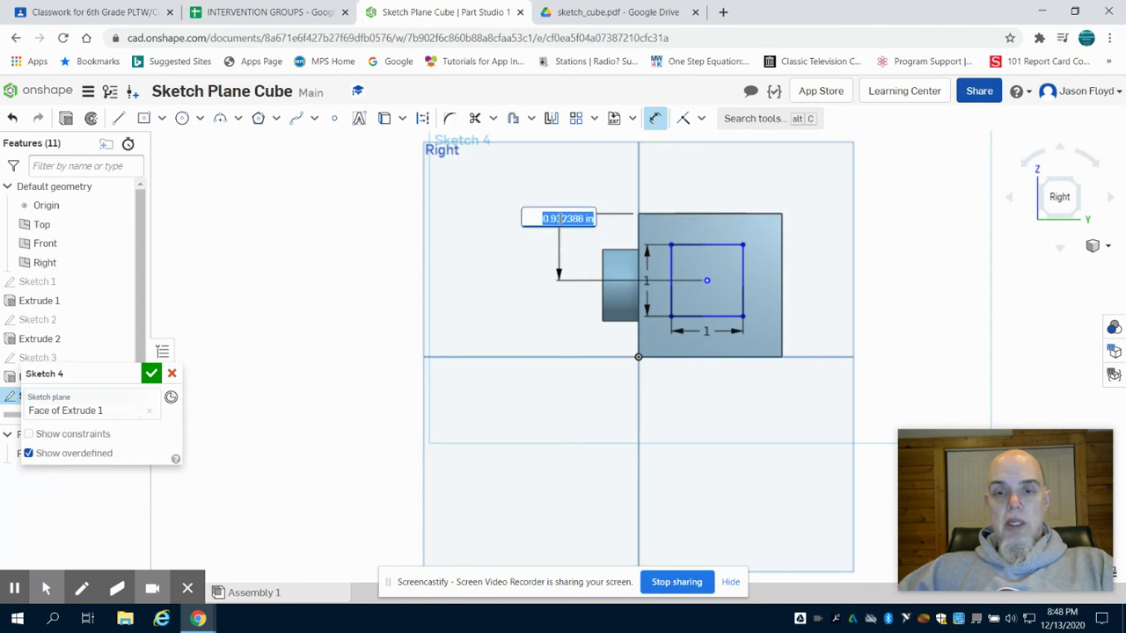
key(Return)
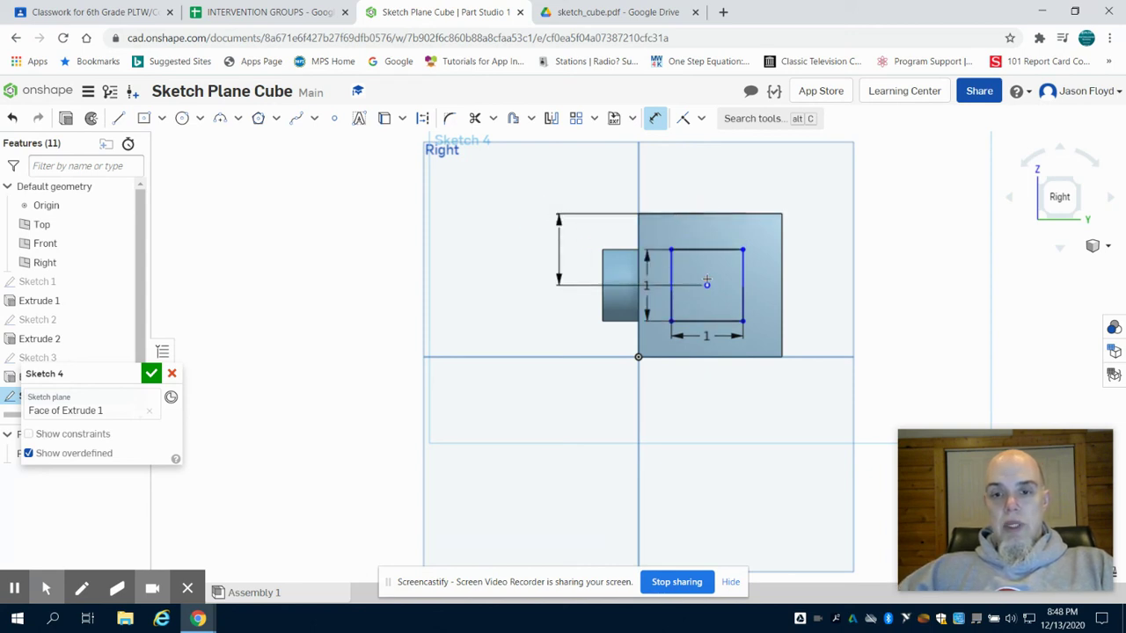
click(781, 293)
click(784, 325)
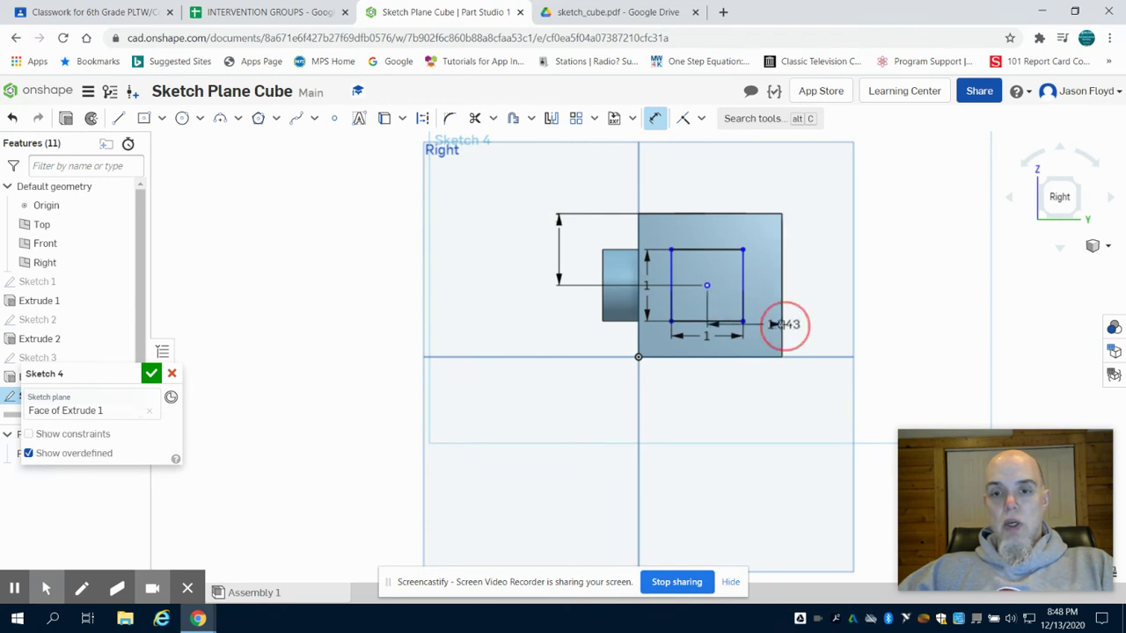
text(1)
key(Return)
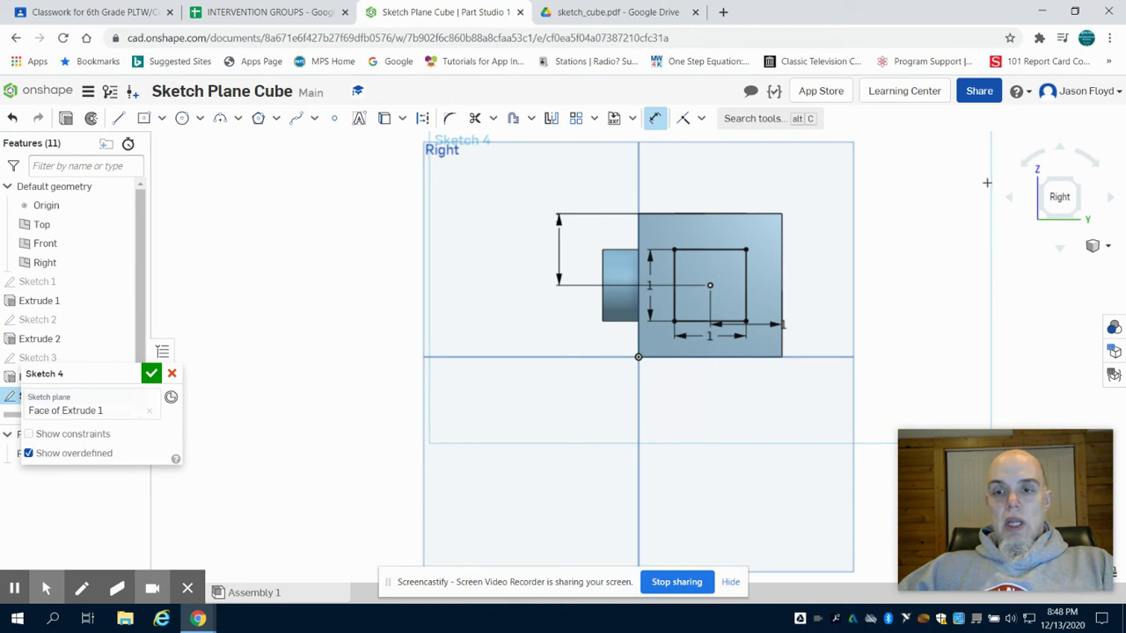
Step: Extrude the square 0.5 in outward from the cube's right face as a blind Add extrude
click(1078, 182)
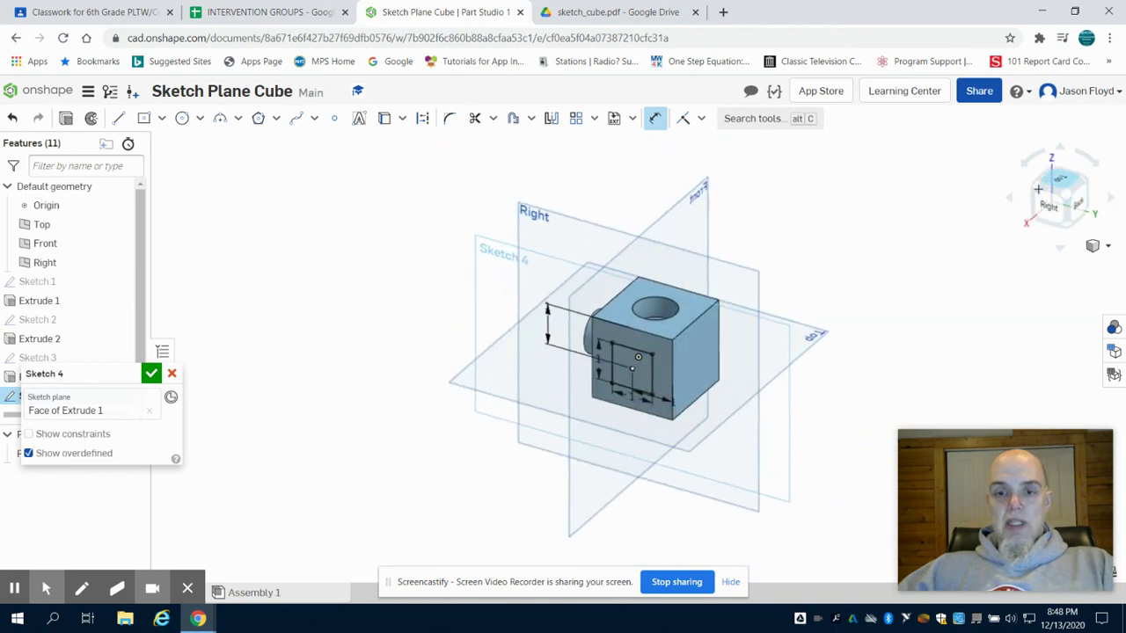
click(67, 120)
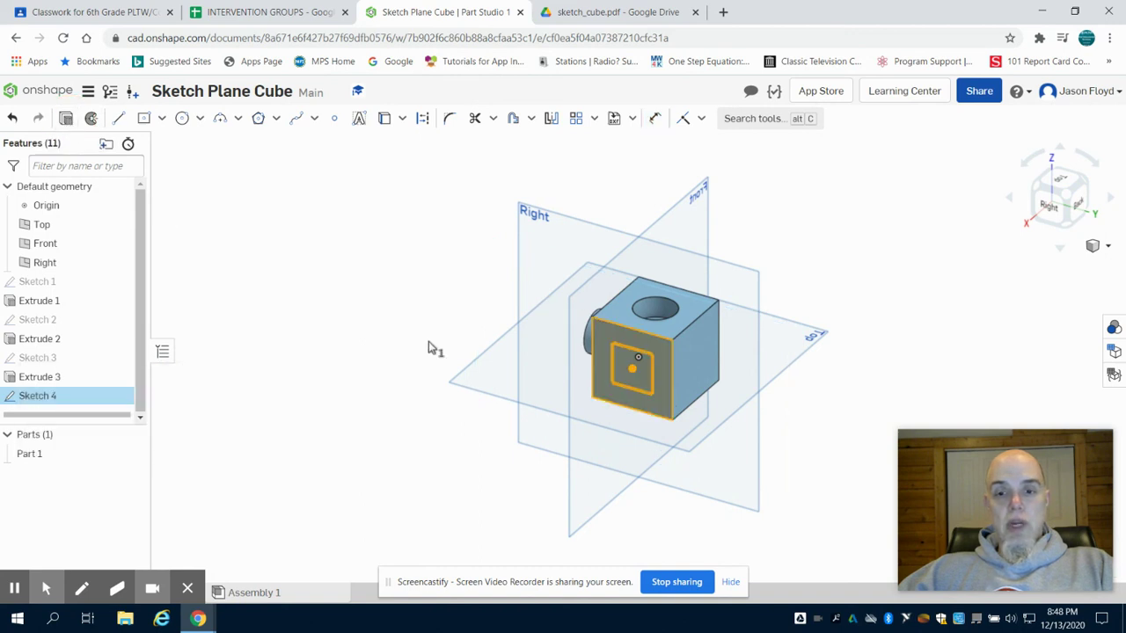
click(154, 492)
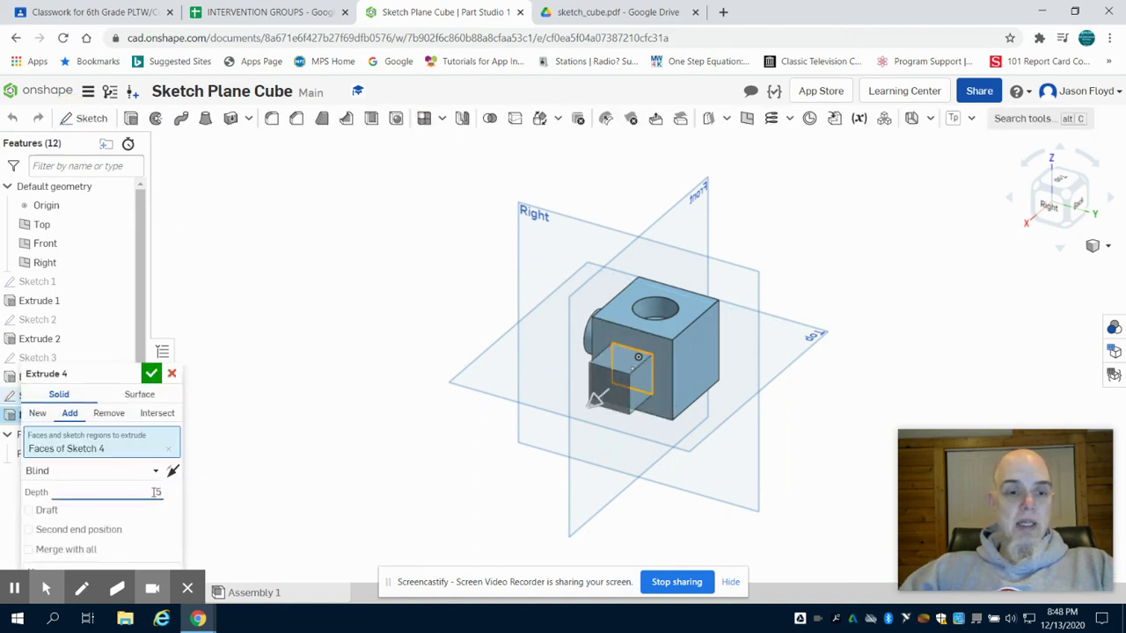
text(0.5)
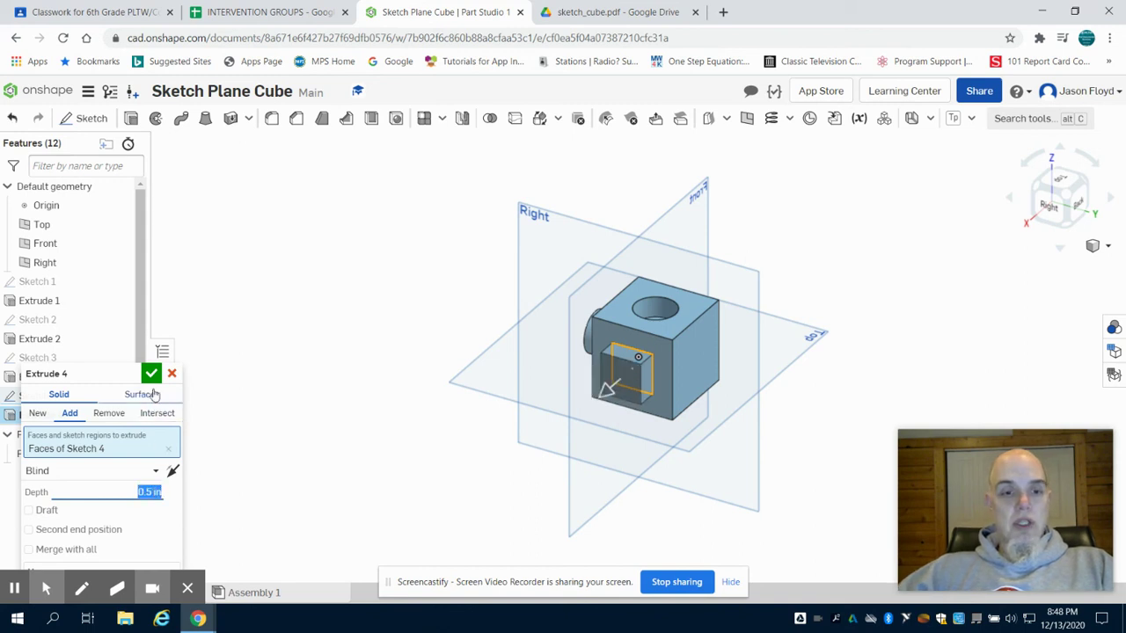
click(152, 375)
Step: Compare the modeled cube in isometric view with the sketch_cube.pdf drawing in Google Drive, and return to Onshape
click(1036, 189)
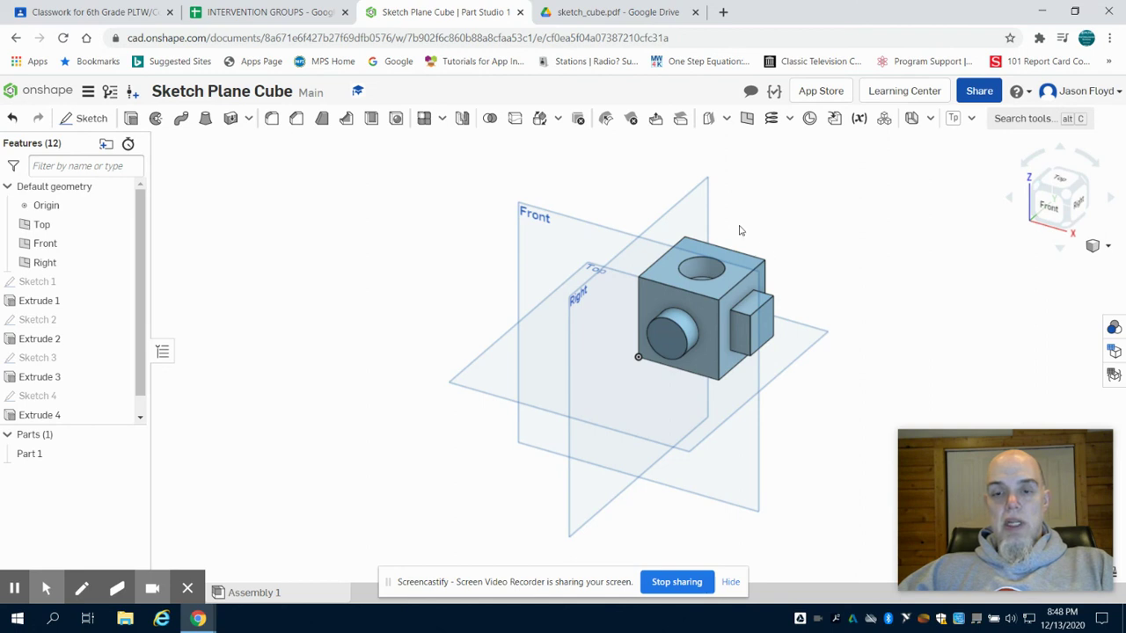
click(620, 11)
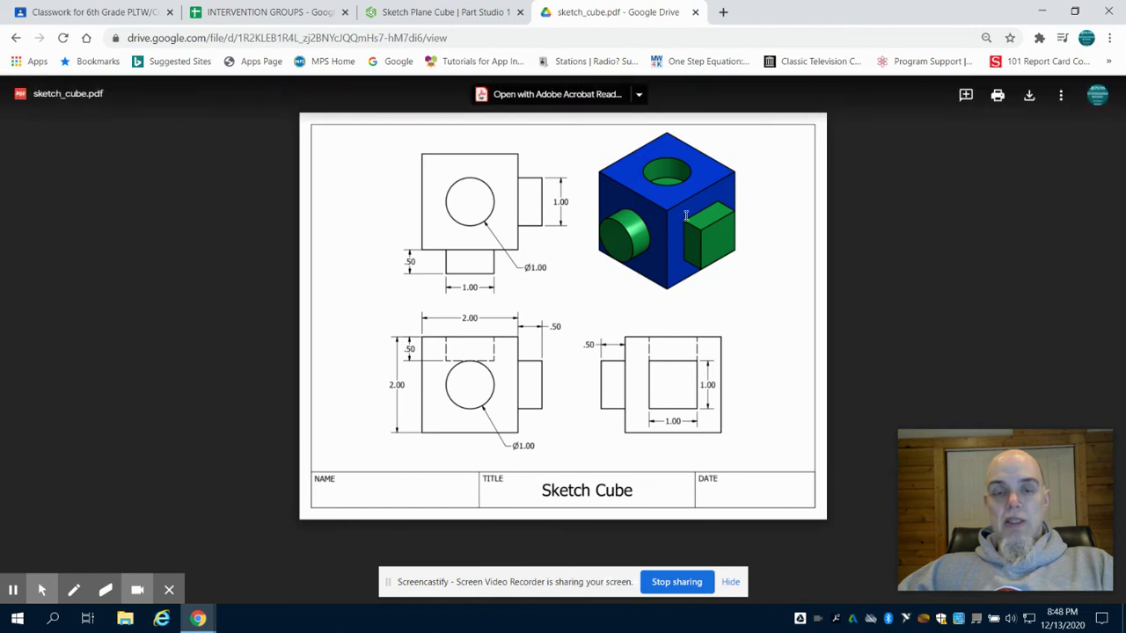
click(444, 12)
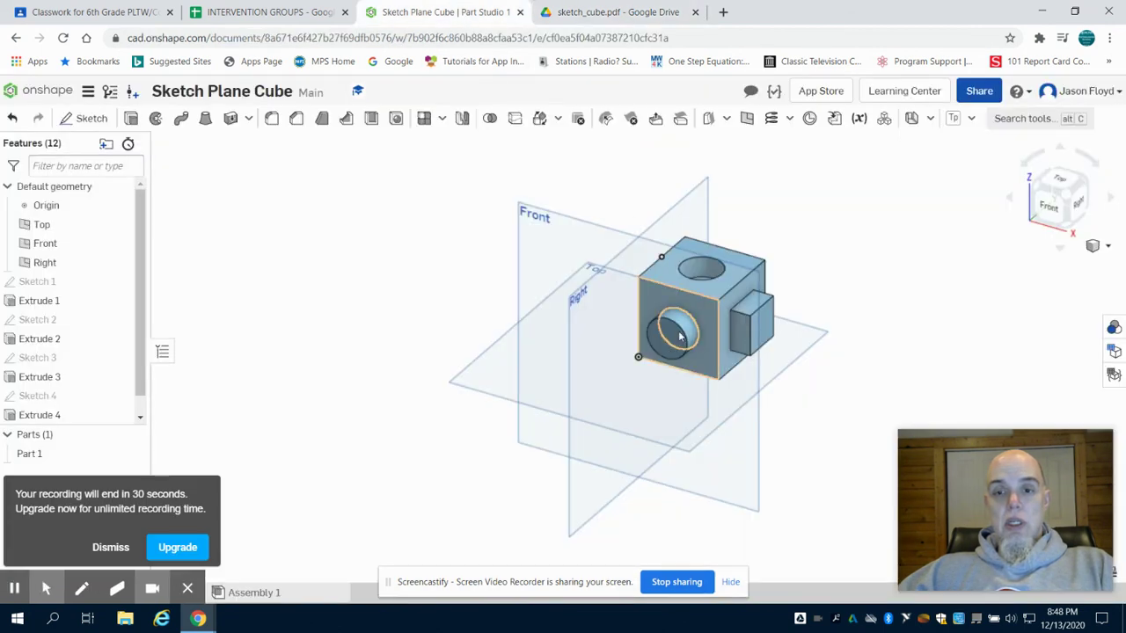